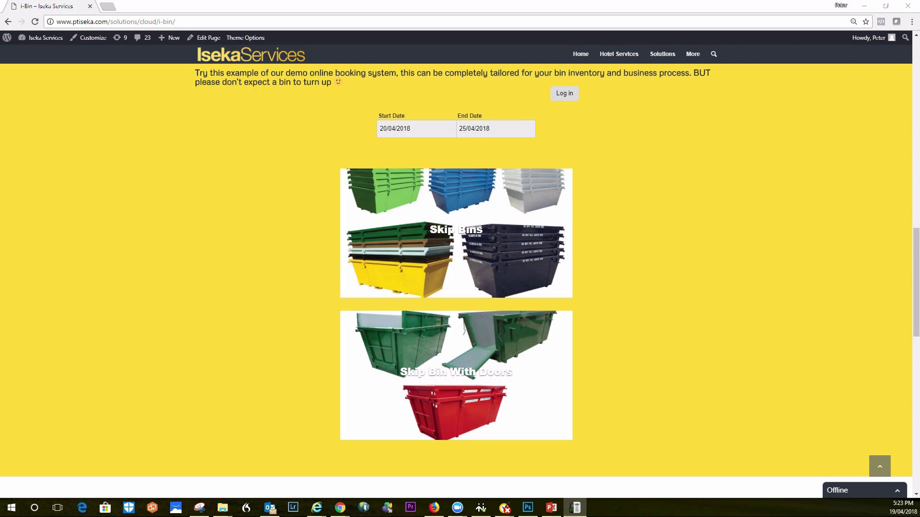
# Open the Skip Bins listings and browse the 2m3 ($145), 3m3 ($185) and 4m3 ($240) bins
pyautogui.moveTo(915, 284)
pyautogui.mouseDown()
pyautogui.moveTo(916, 213)
pyautogui.moveTo(916, 276)
pyautogui.mouseUp()
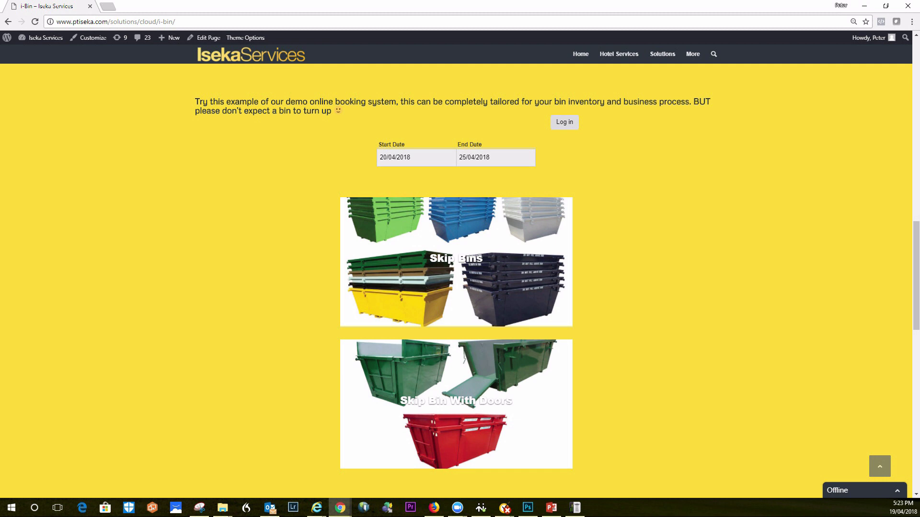
pyautogui.moveTo(456, 266)
pyautogui.moveTo(456, 407)
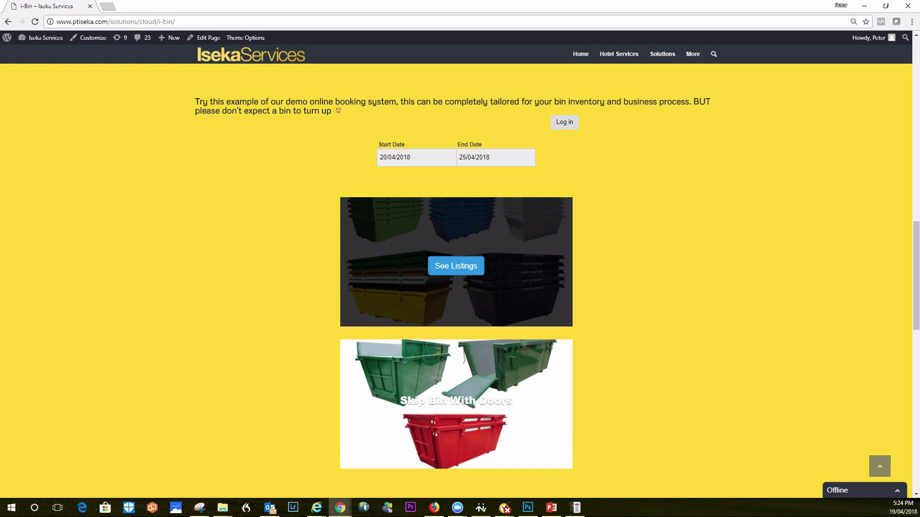
pyautogui.click(456, 266)
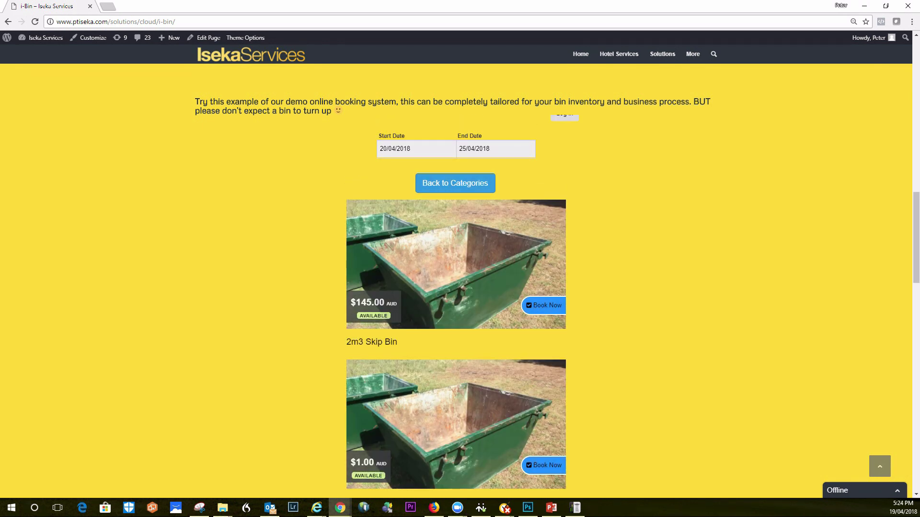
pyautogui.scroll(-1, 456, 280)
pyautogui.scroll(-2, 456, 281)
pyautogui.scroll(1, 456, 280)
pyautogui.scroll(-2, 456, 280)
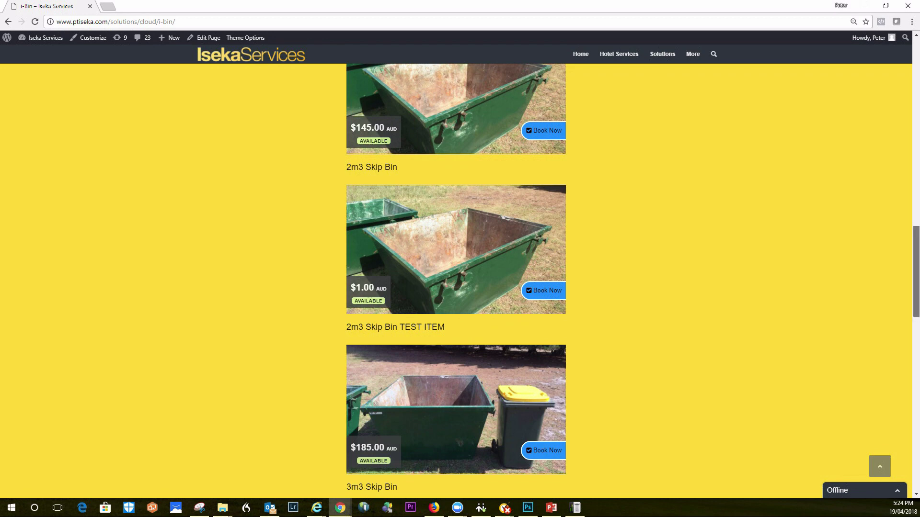
pyautogui.scroll(-6, 456, 280)
pyautogui.scroll(1, 456, 281)
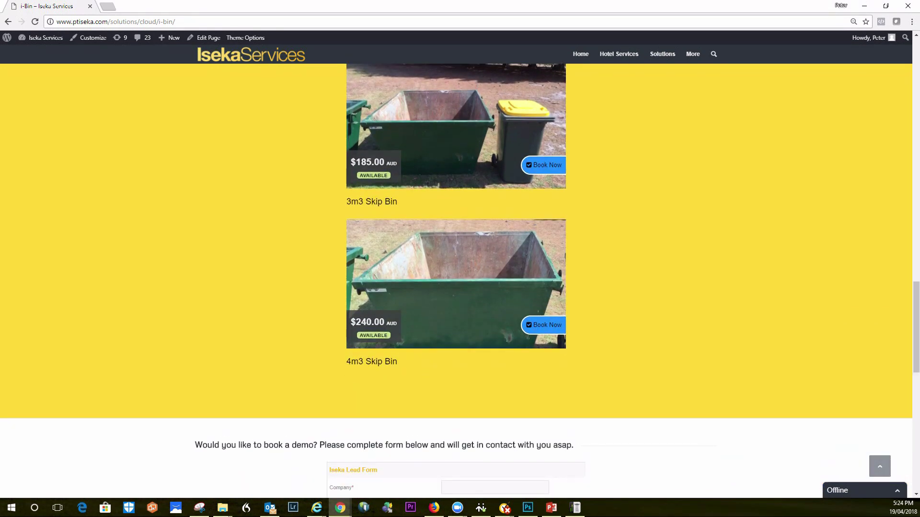
pyautogui.scroll(10, 456, 280)
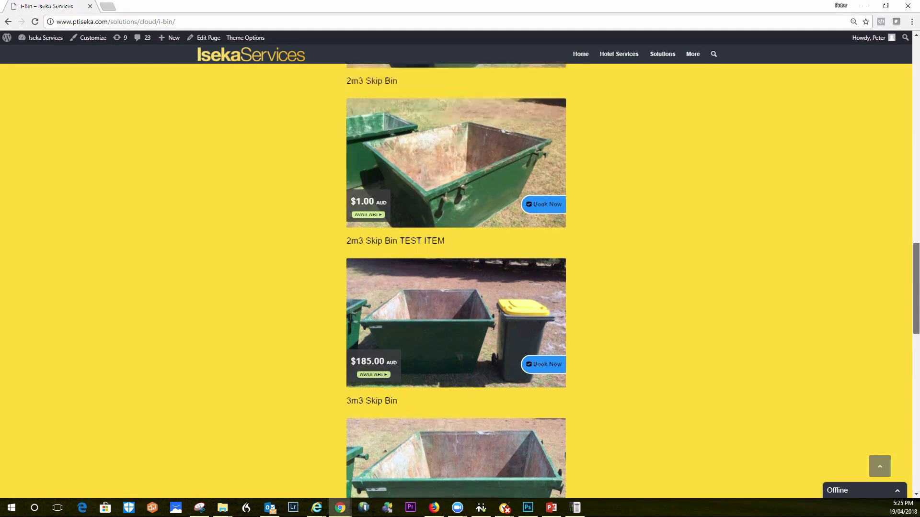
pyautogui.scroll(-9, 456, 280)
pyautogui.scroll(1, 456, 281)
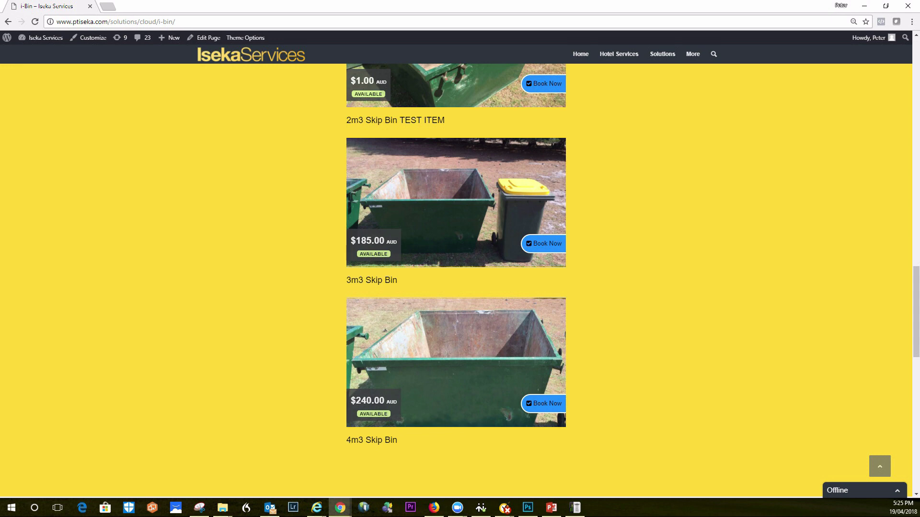
# Book the 3m3 Skip Bin, reveal the promo entry, and review its photos, availability and details
pyautogui.click(529, 244)
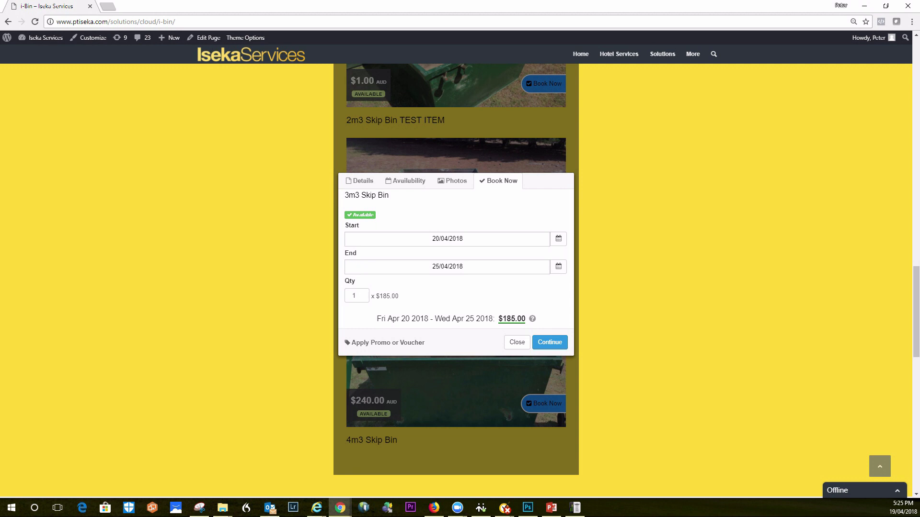
pyautogui.click(388, 342)
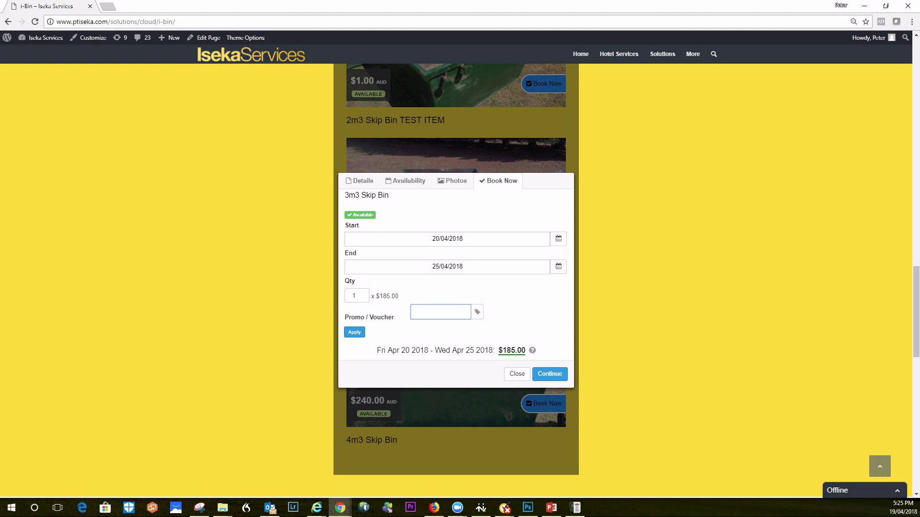
pyautogui.click(451, 181)
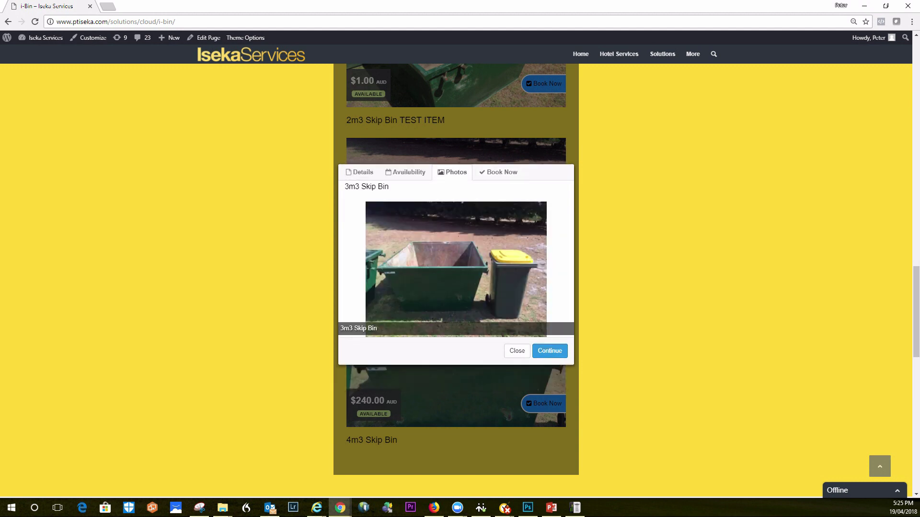
pyautogui.click(406, 172)
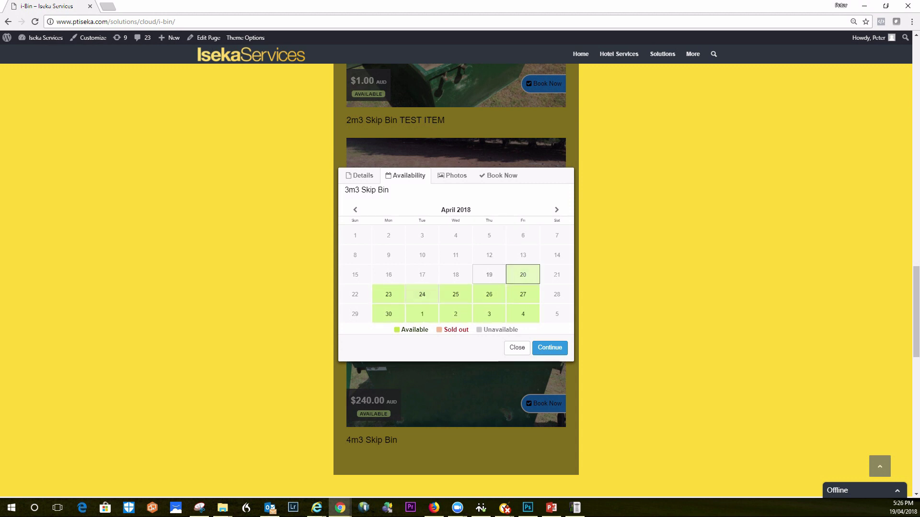
pyautogui.click(360, 176)
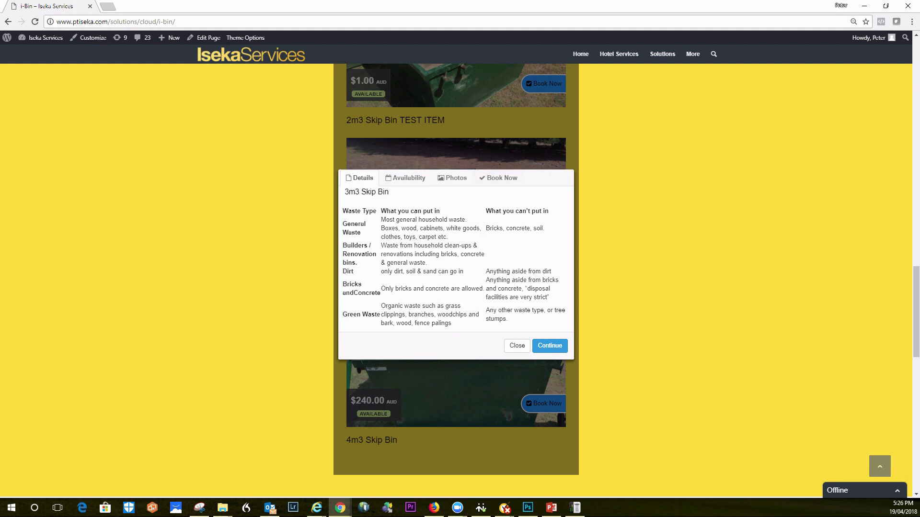
pyautogui.click(498, 178)
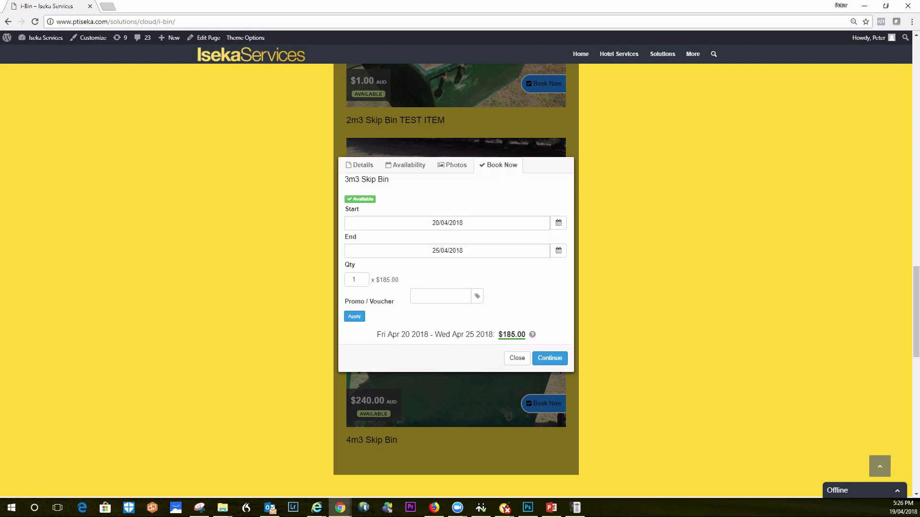
# Set the booking start date to 8 May 2018, with a provisional end date of 17 May
pyautogui.click(558, 222)
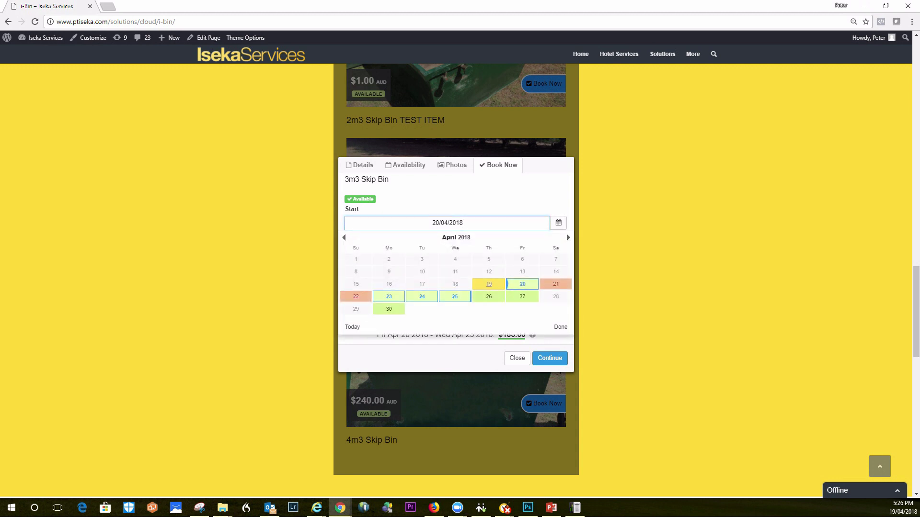
pyautogui.click(566, 236)
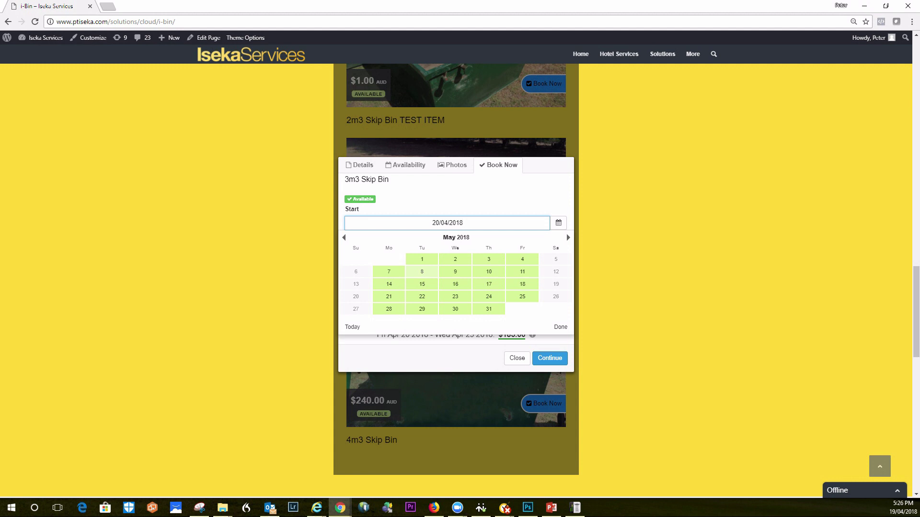
pyautogui.click(421, 271)
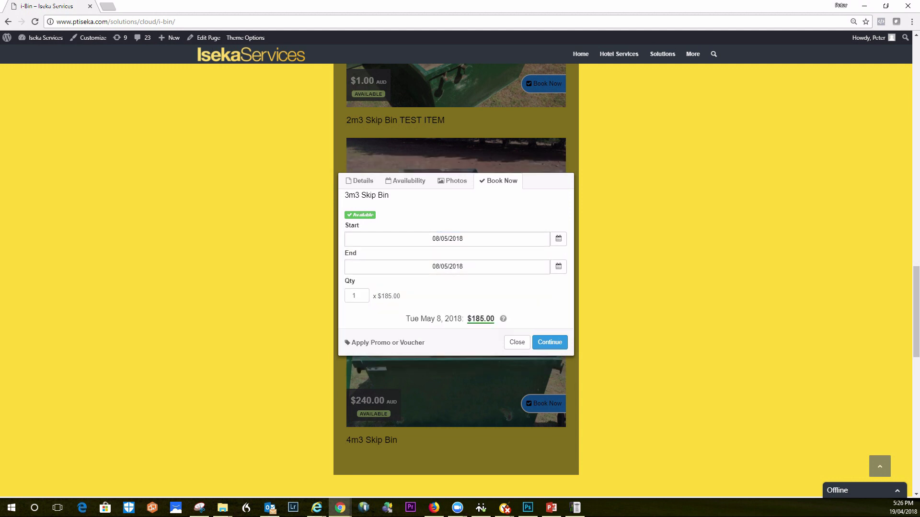
pyautogui.click(558, 266)
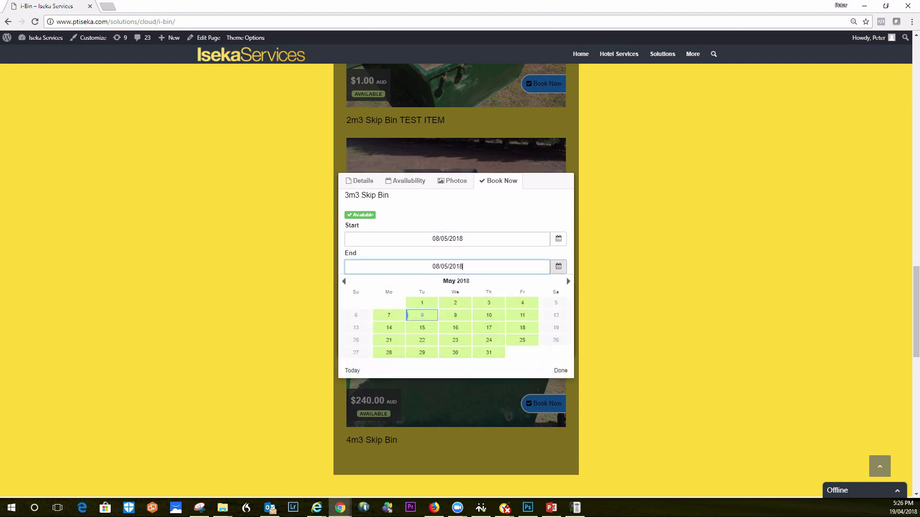
pyautogui.click(488, 327)
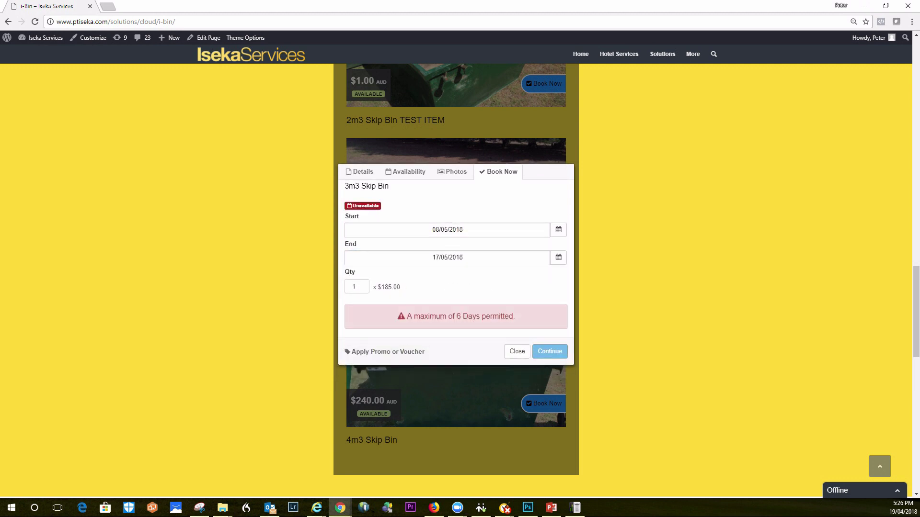
pyautogui.click(558, 258)
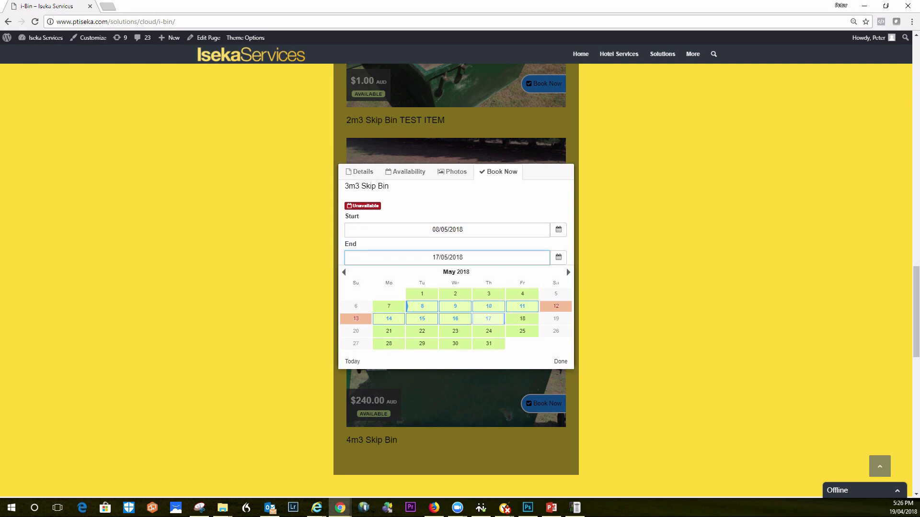
pyautogui.click(489, 318)
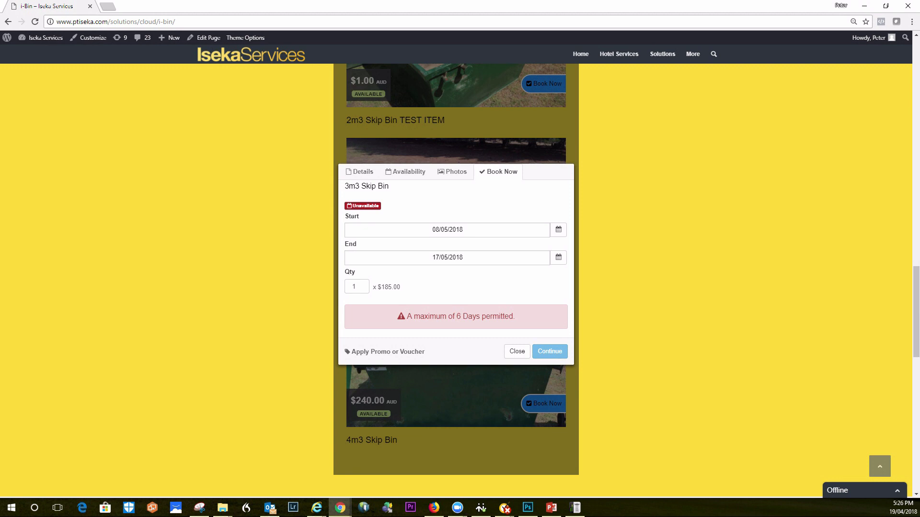
# Shorten the end date through 15 and 14 May, finally settling on 11 May 2018
pyautogui.click(558, 257)
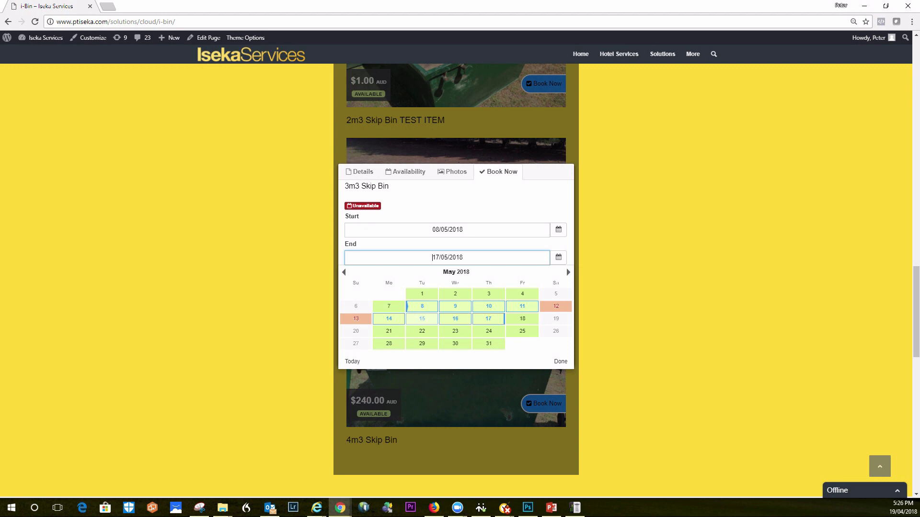
pyautogui.click(422, 319)
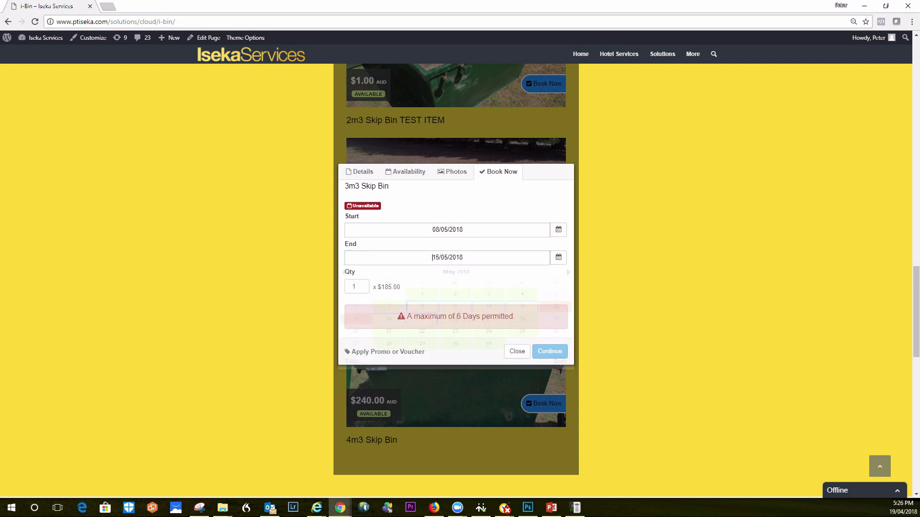
pyautogui.click(558, 258)
pyautogui.click(389, 319)
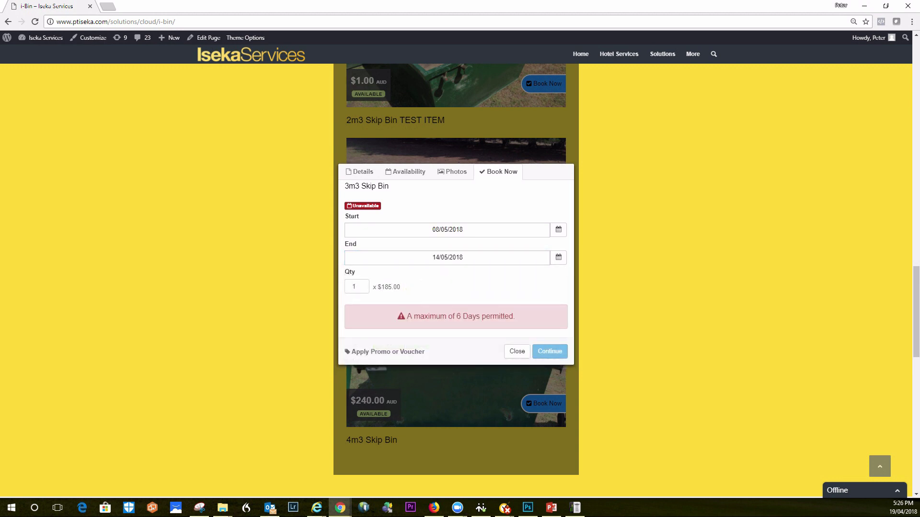
pyautogui.click(558, 257)
pyautogui.click(522, 306)
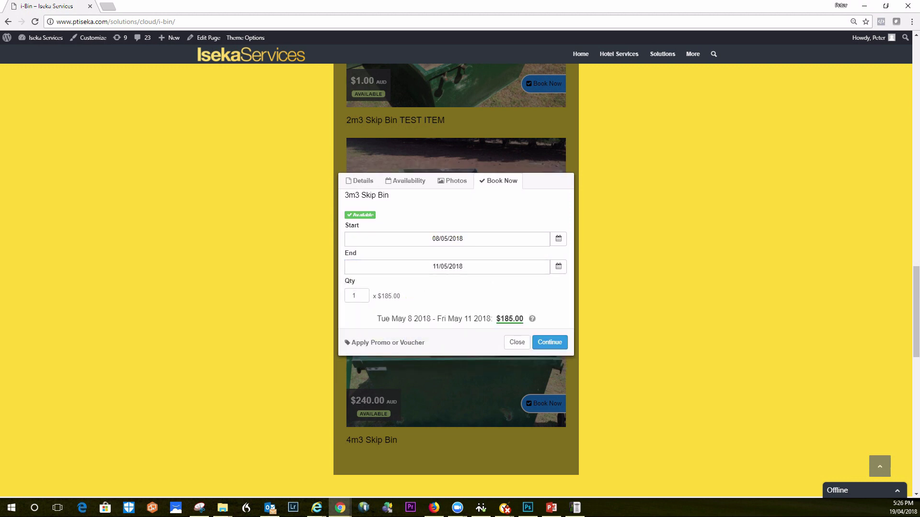
pyautogui.click(558, 267)
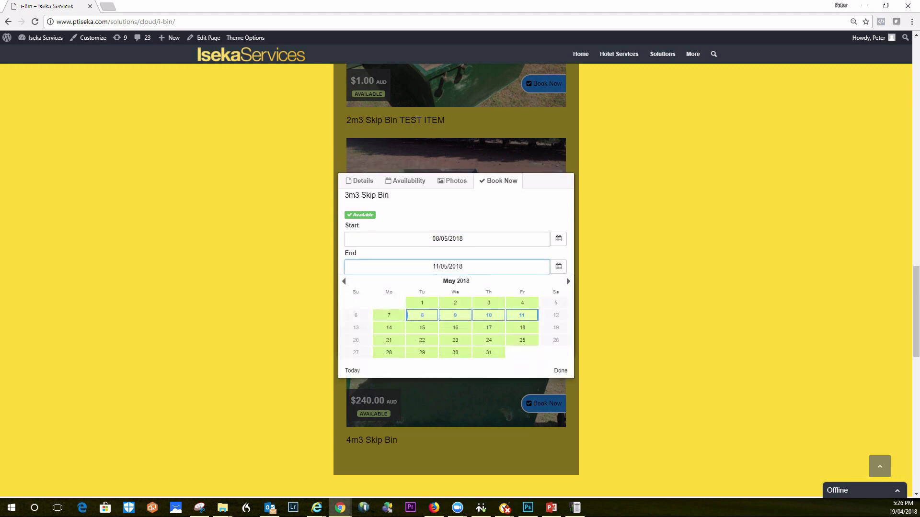
pyautogui.click(389, 327)
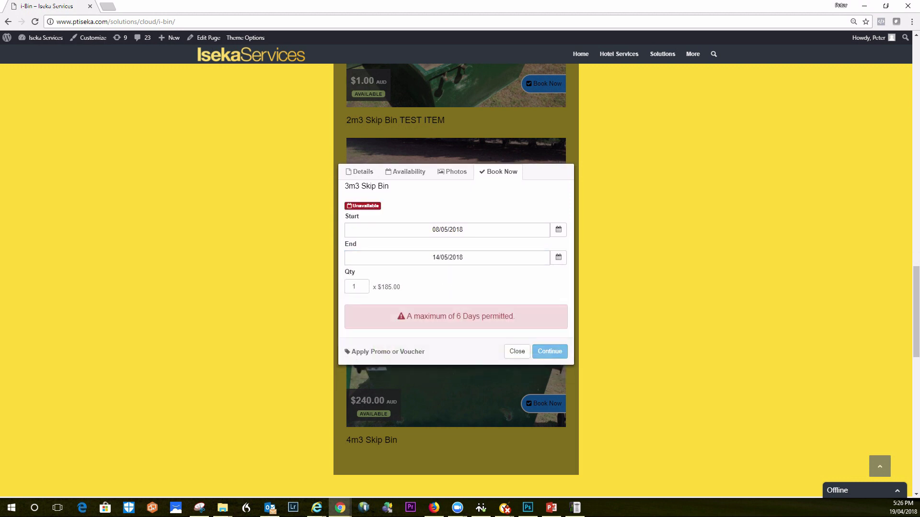
pyautogui.click(558, 229)
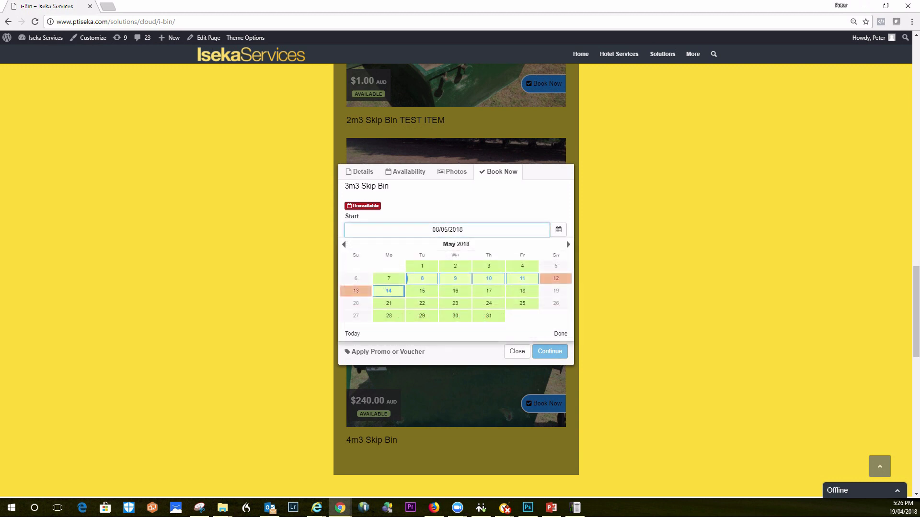
pyautogui.click(568, 244)
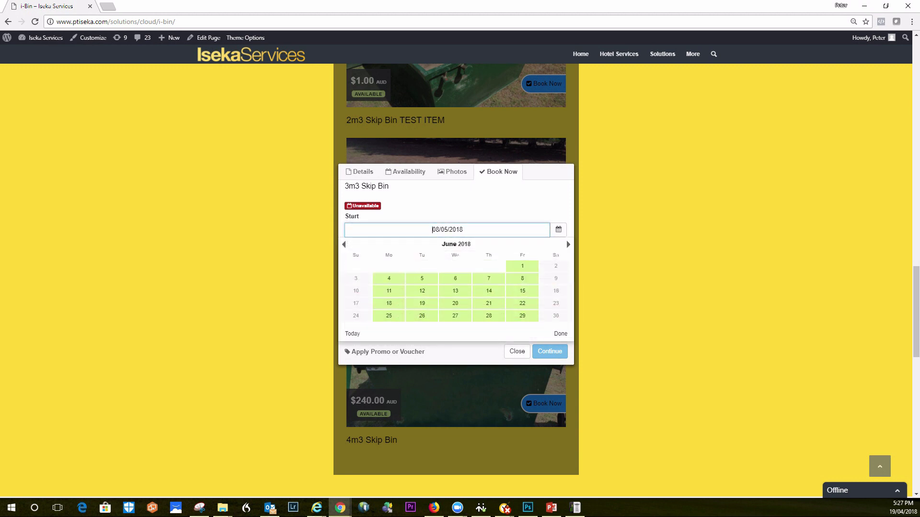
pyautogui.press('Escape')
pyautogui.click(558, 257)
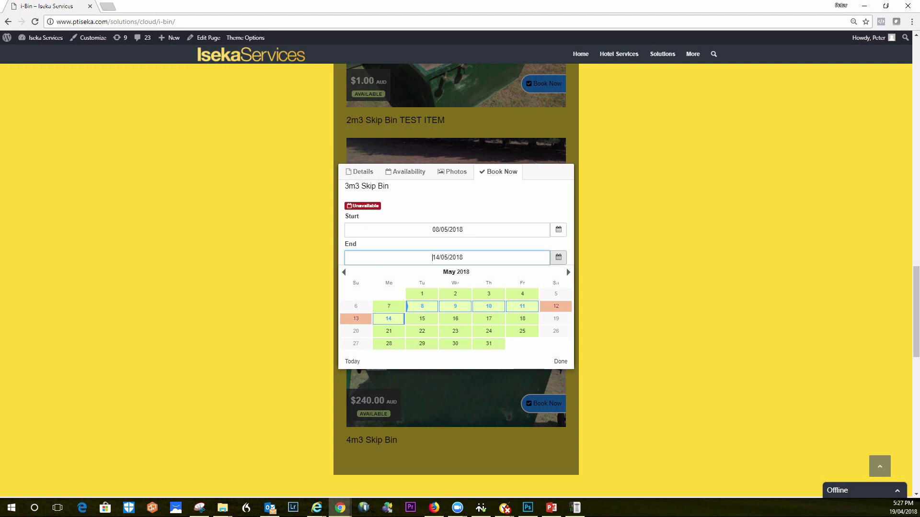
pyautogui.click(522, 306)
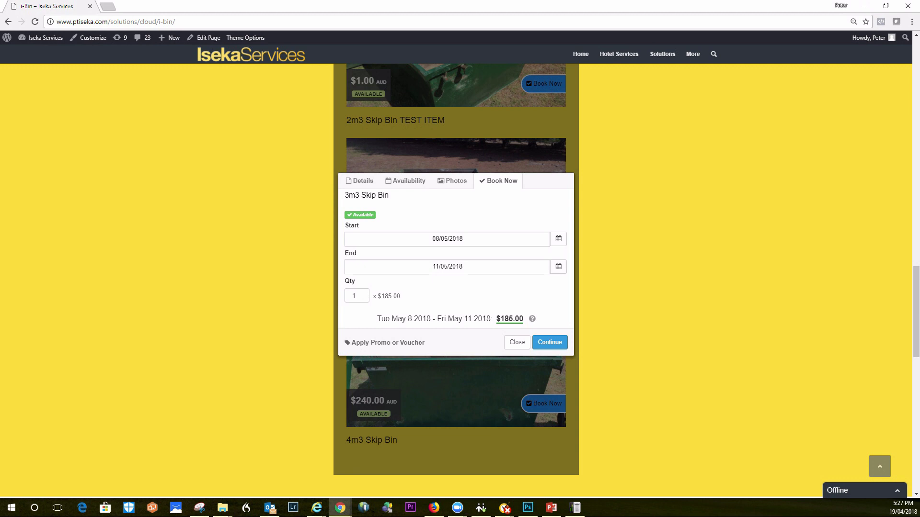
# Add three Car Tyres at $10.00 each to the 8–11 May booking, totalling $215.00
pyautogui.click(549, 342)
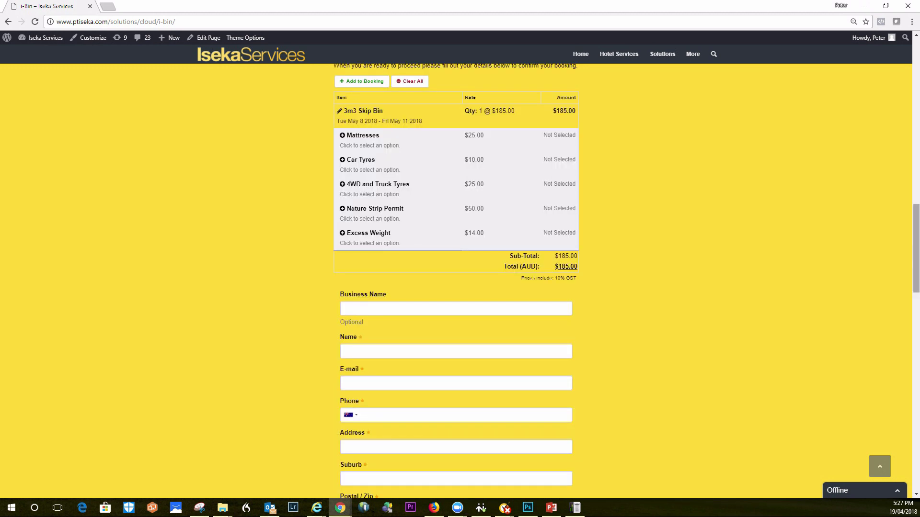
pyautogui.scroll(3, 455, 240)
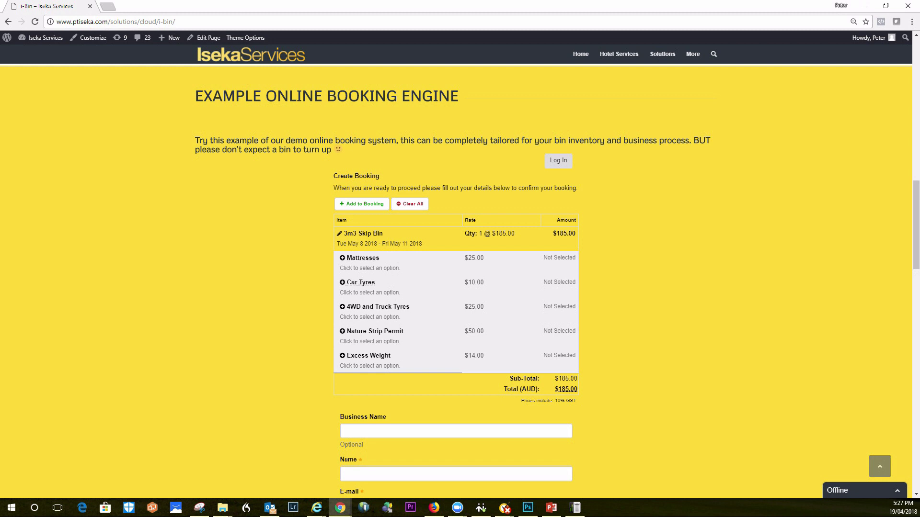
pyautogui.click(361, 282)
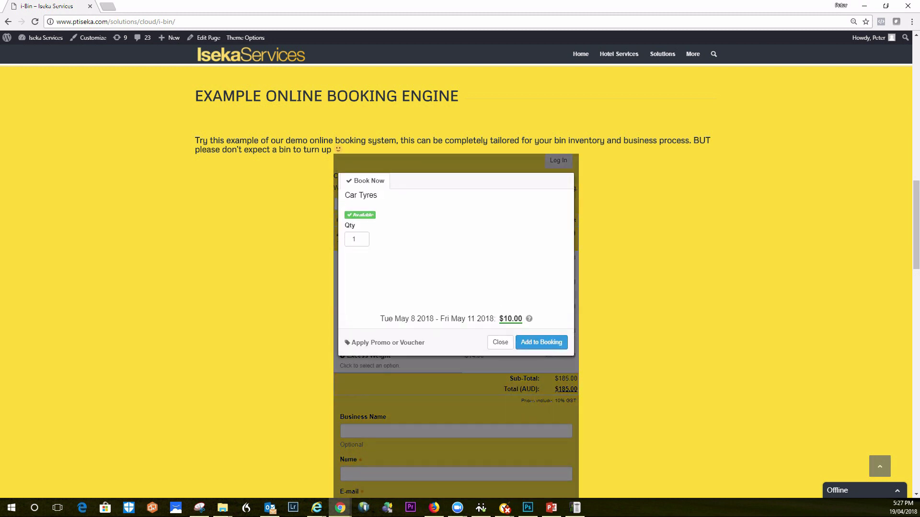
pyautogui.click(366, 237)
pyautogui.click(365, 237)
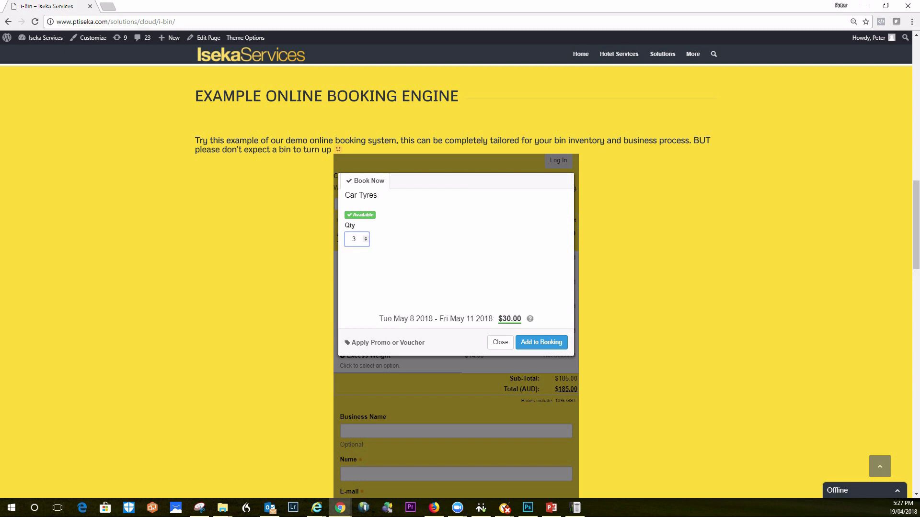
pyautogui.click(541, 342)
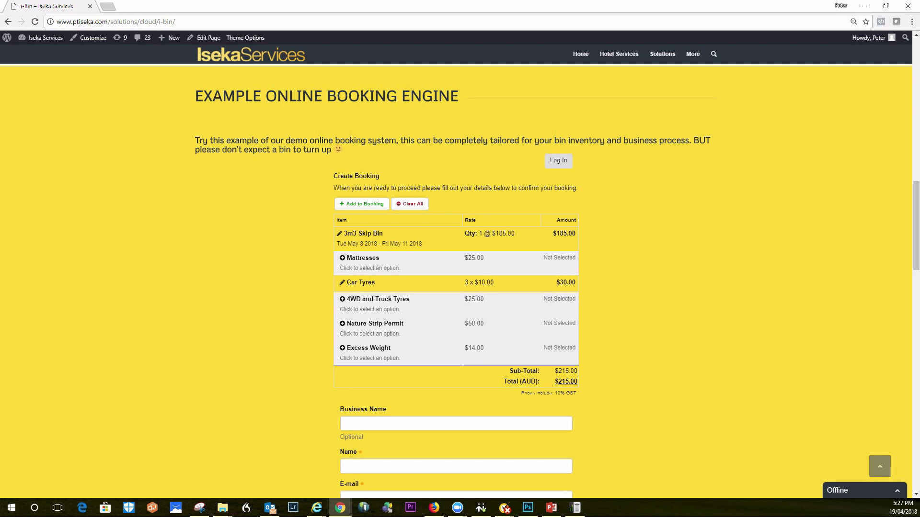
pyautogui.scroll(-5, 460, 280)
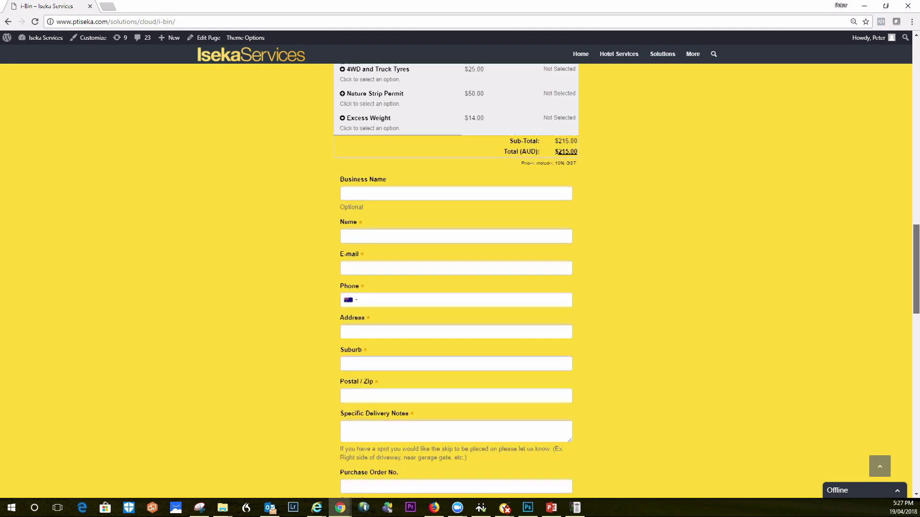
pyautogui.click(345, 186)
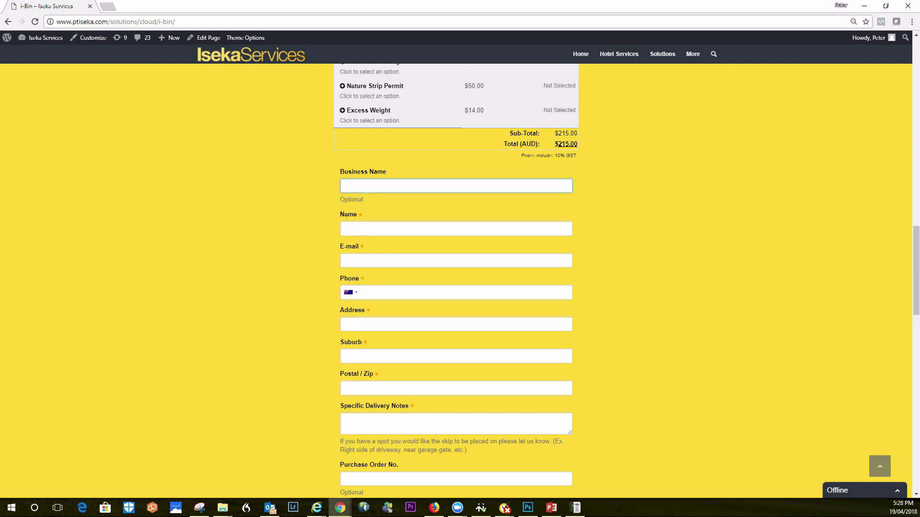
# Enter business name Met Builders and the contact's name, e-mail and phone number
pyautogui.write('Met Builders')
pyautogui.press('Tab')
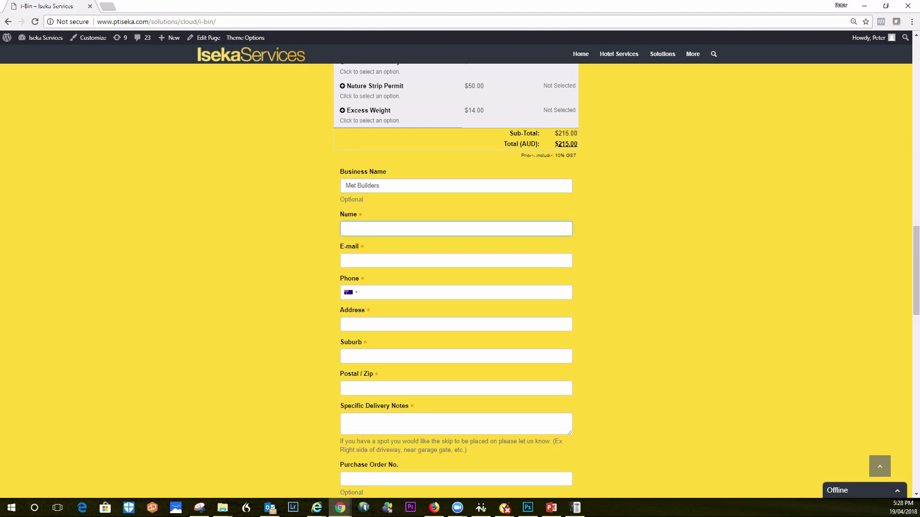
pyautogui.write('Tim')
pyautogui.press('Tab')
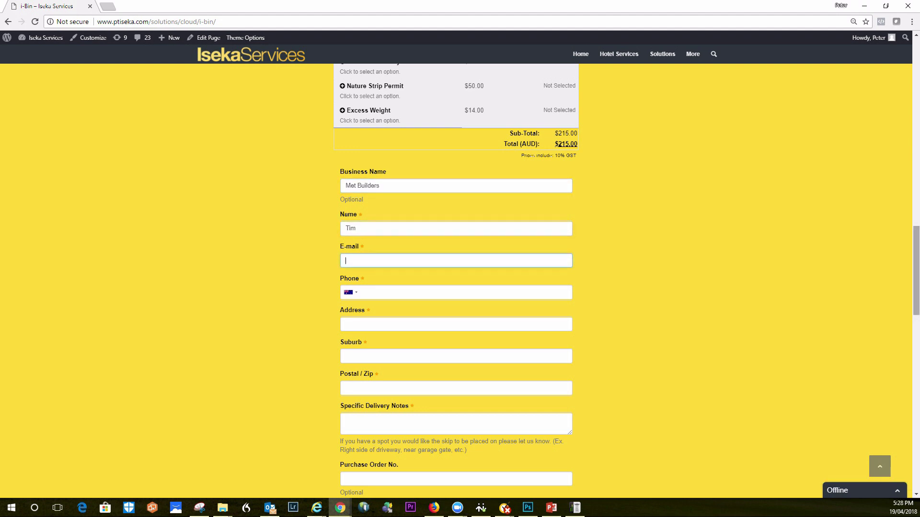
pyautogui.press('Tab')
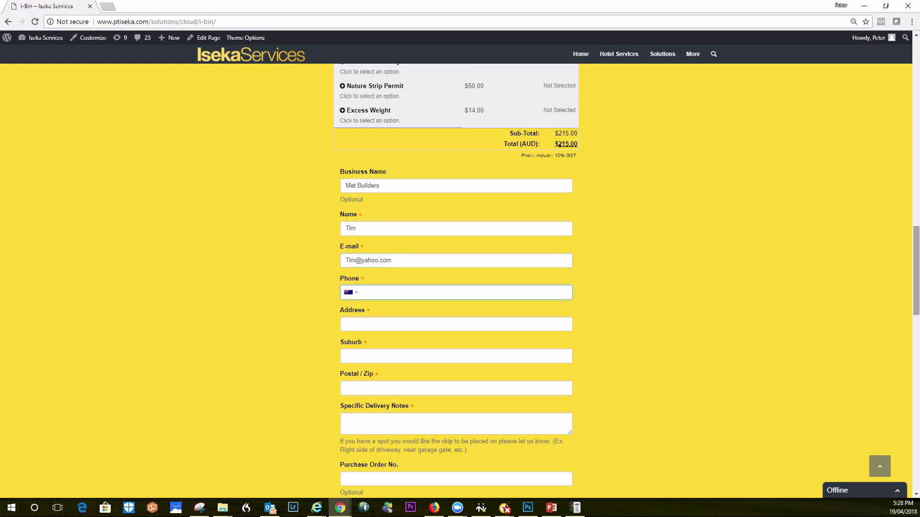
pyautogui.write('42547898')
# Fill in the street address, suburb, postcode and delivery note 'Please drop on driverway to the lef'
pyautogui.press('Tab')
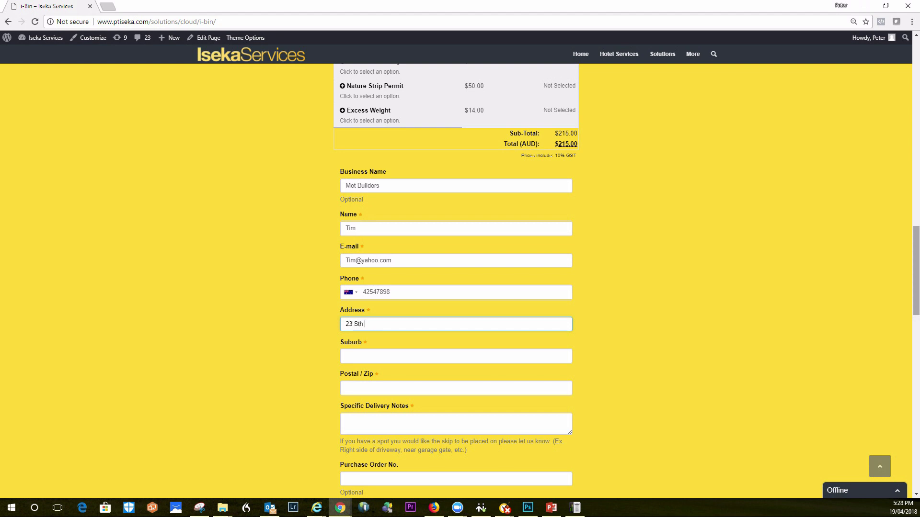
pyautogui.press('Tab')
pyautogui.write('Moorabbin')
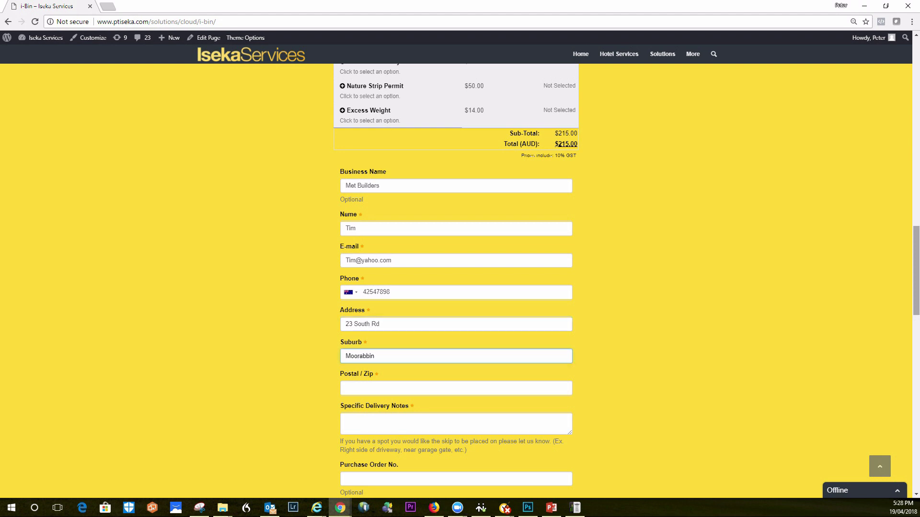
pyautogui.press('Tab')
pyautogui.write('3189')
pyautogui.press('Tab')
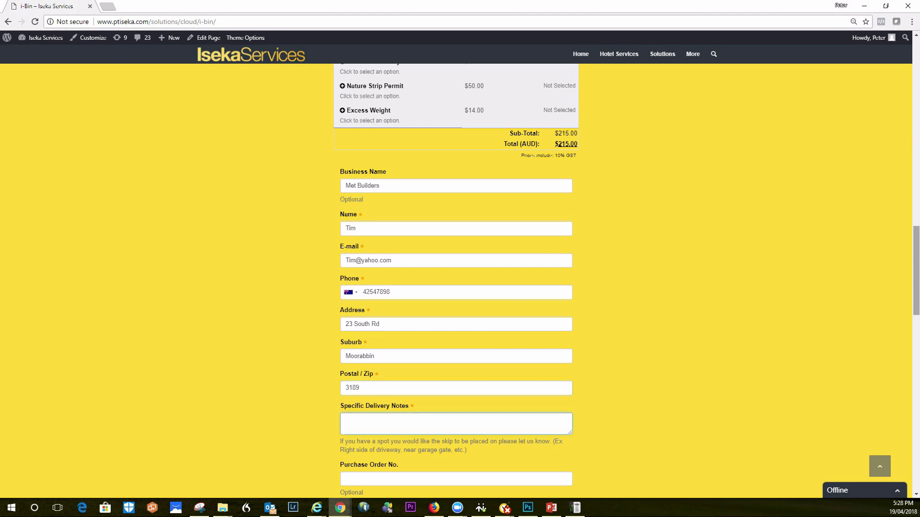
pyautogui.write('Please drop on driverway to the left')
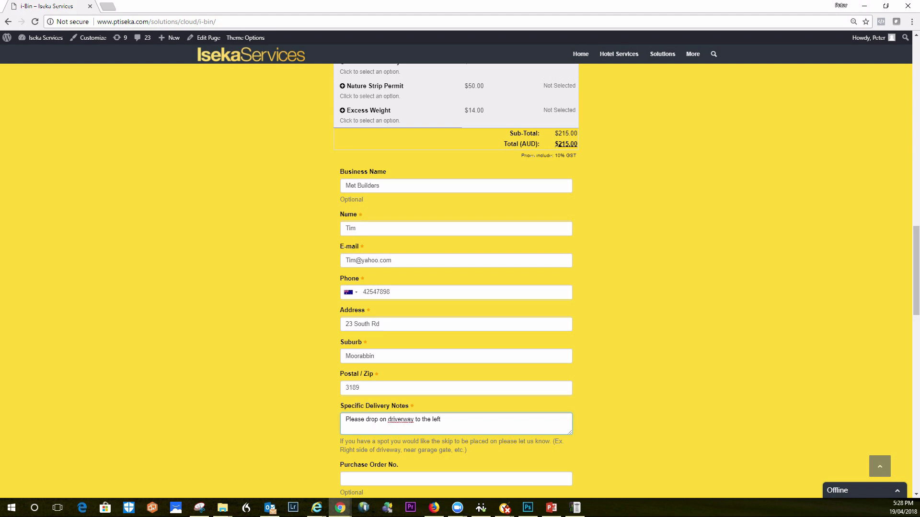
# Accept the Terms of Service and submit and confirm the booking details
pyautogui.scroll(-5, 460, 281)
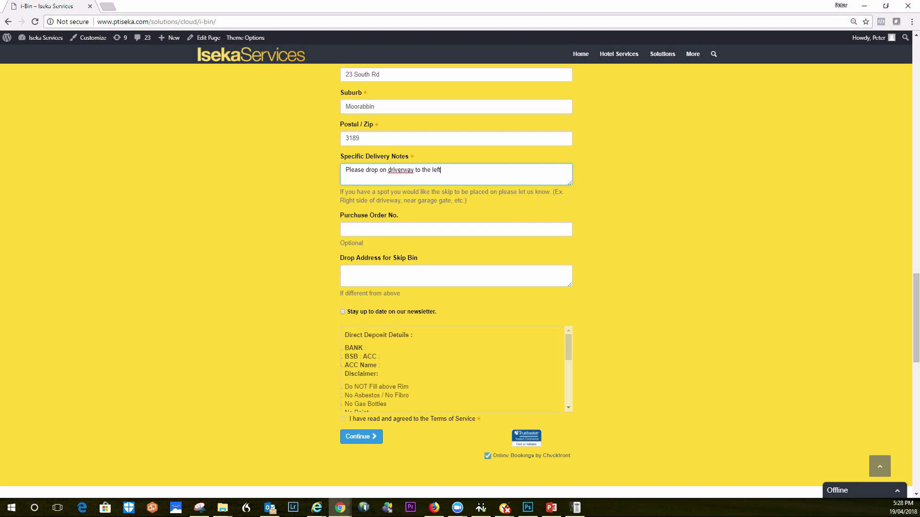
pyautogui.scroll(-1, 568, 347)
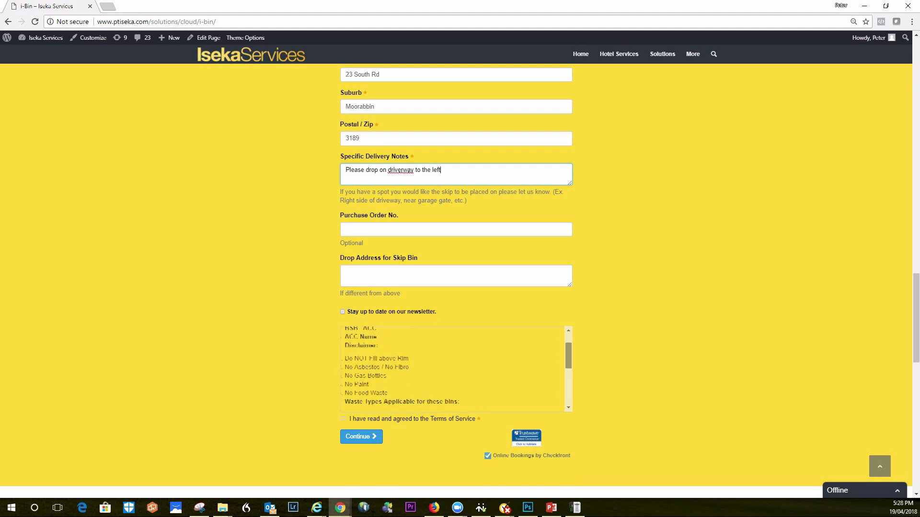
pyautogui.scroll(1, 455, 369)
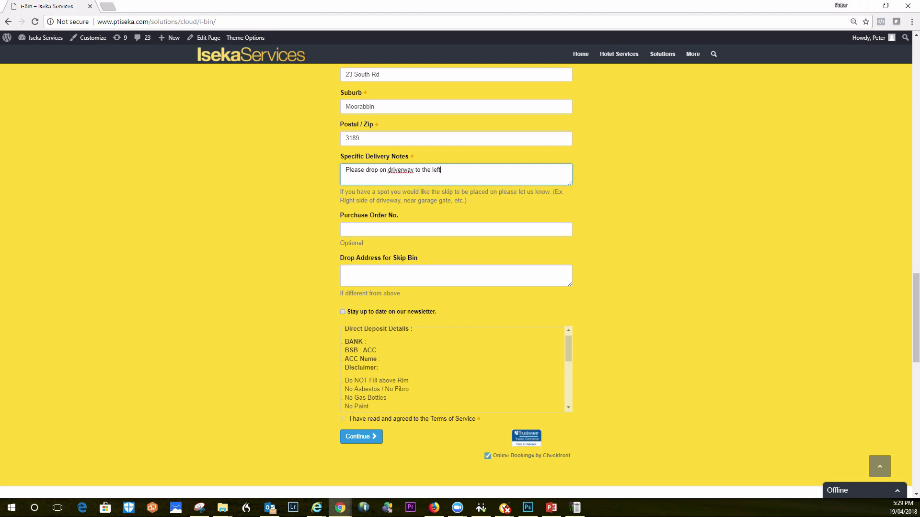
pyautogui.scroll(-3, 568, 349)
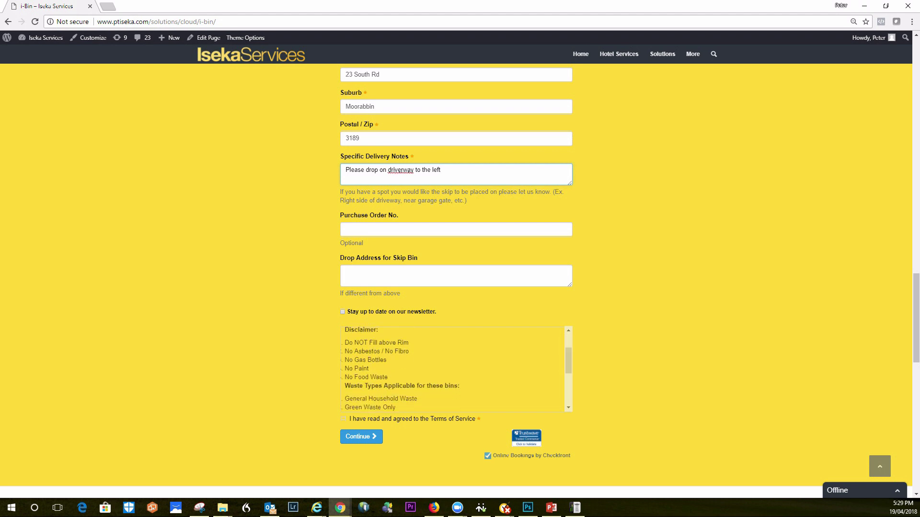
pyautogui.click(343, 419)
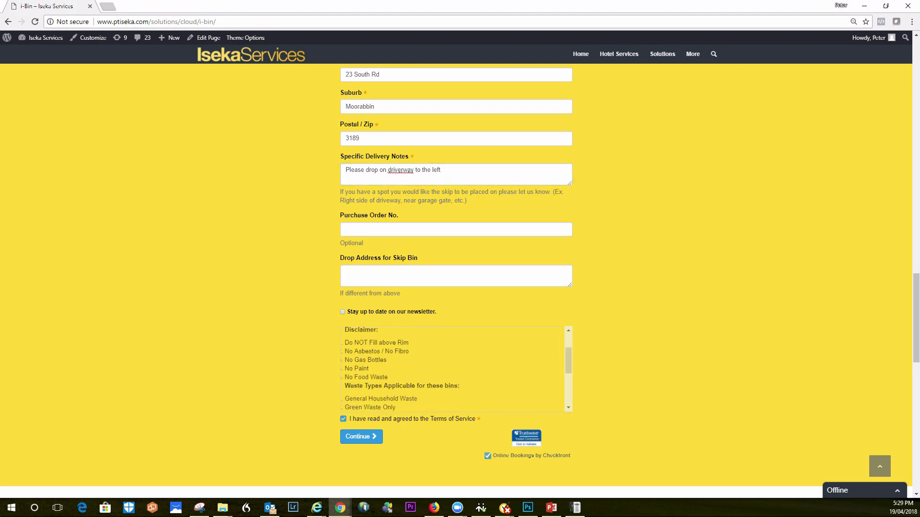
pyautogui.click(362, 436)
pyautogui.click(544, 292)
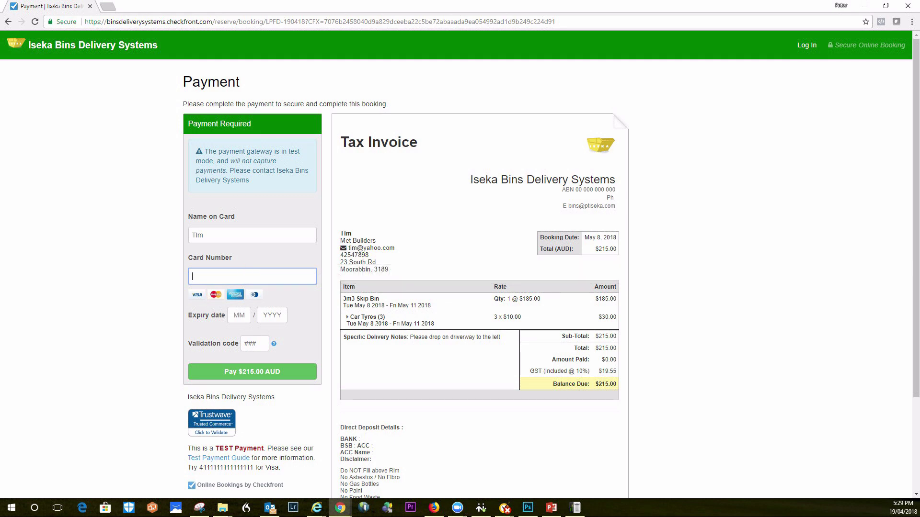
# Pay $215.00 AUD with the test Visa card, expiry 09/2017 and validation code 123
pyautogui.scroll(-2, 551, 268)
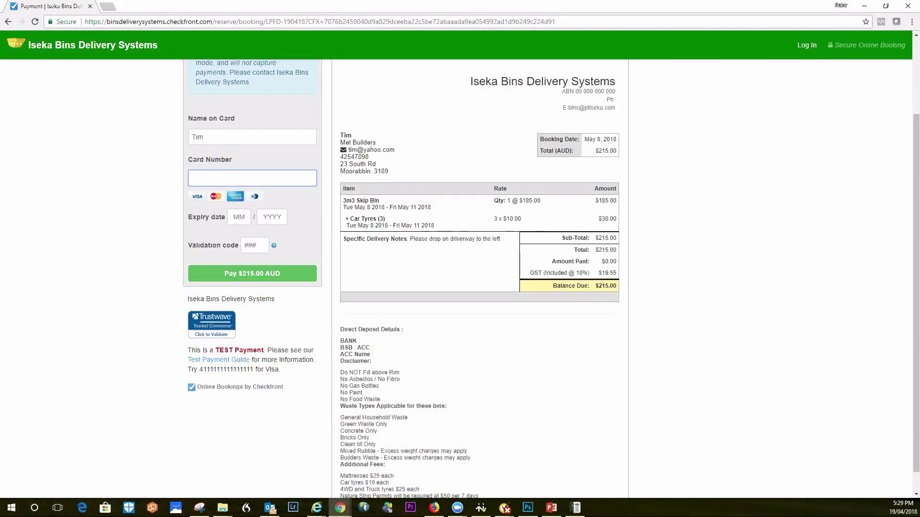
pyautogui.scroll(1, 479, 278)
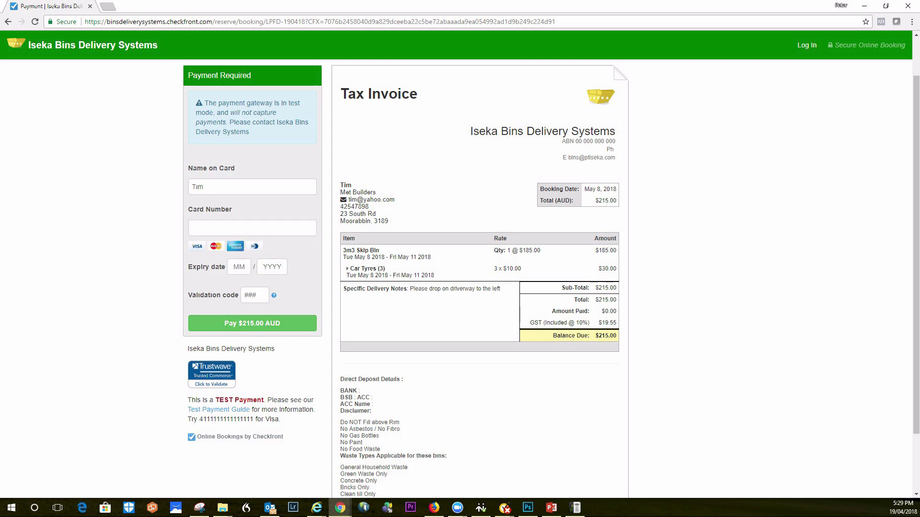
pyautogui.moveTo(253, 419); pyautogui.dragTo(199, 419)
pyautogui.hotkey('ctrl', 'c')
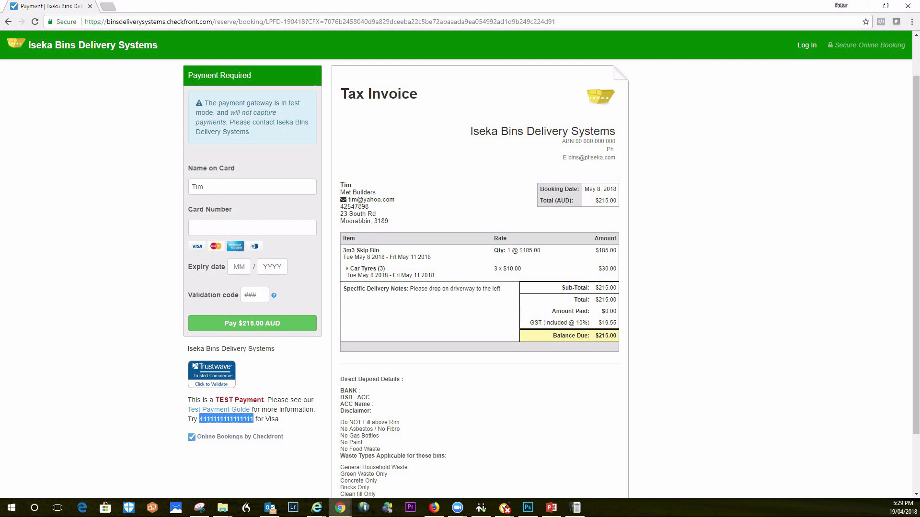
pyautogui.click(201, 228)
pyautogui.hotkey('ctrl', 'v')
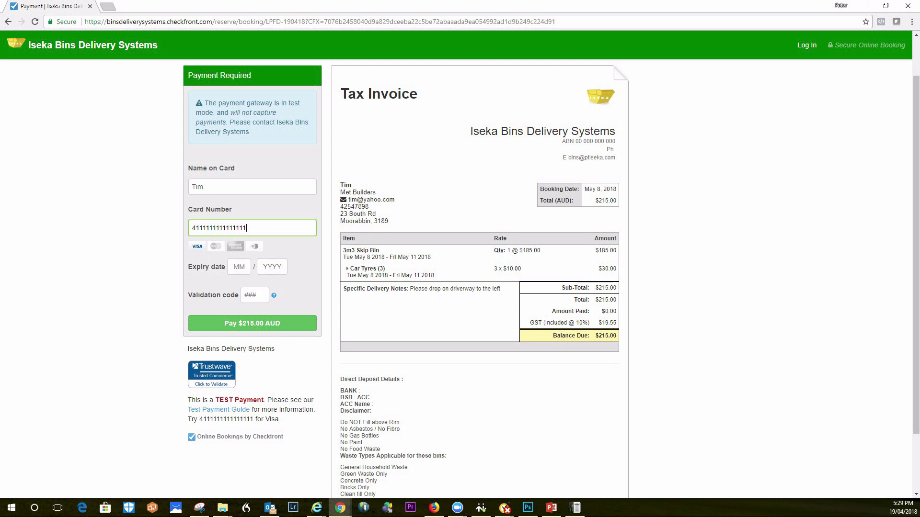
pyautogui.click(234, 267)
pyautogui.write('09')
pyautogui.press('Tab')
pyautogui.write('2017')
pyautogui.press('Tab')
pyautogui.write('123')
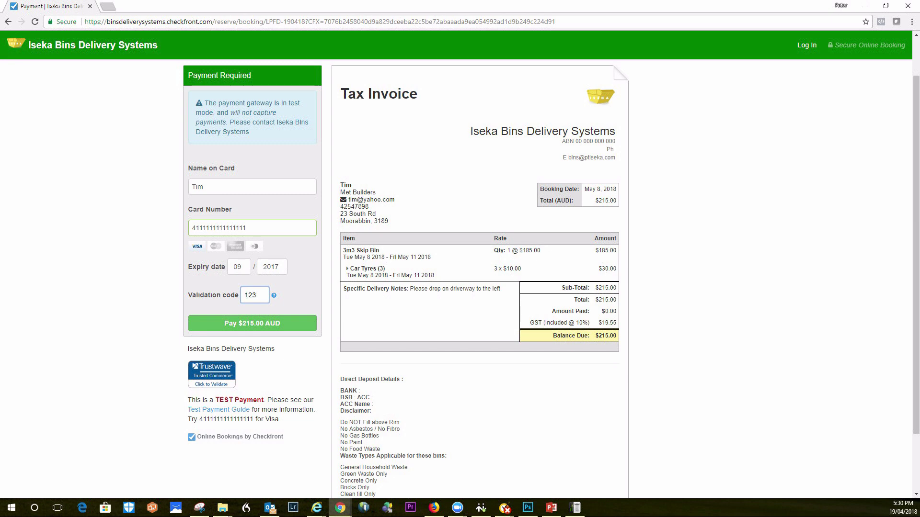
pyautogui.press('Return')
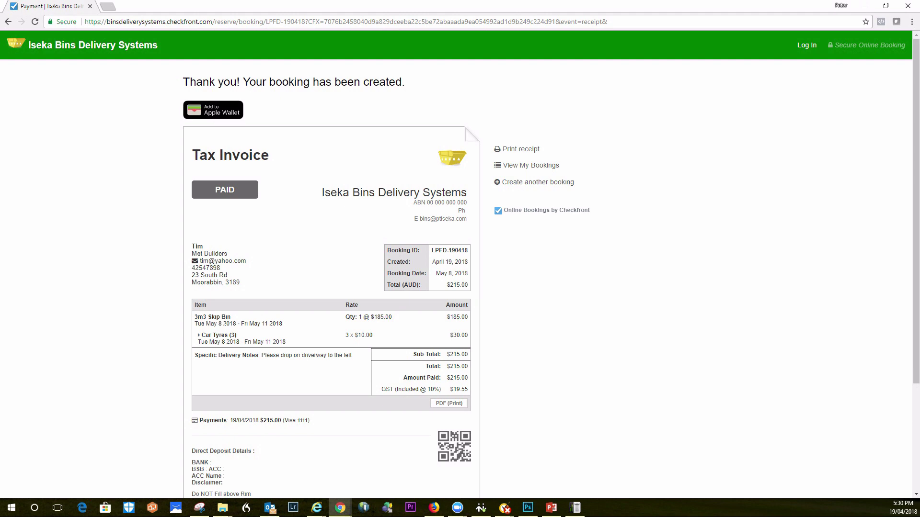
pyautogui.scroll(-3, 460, 278)
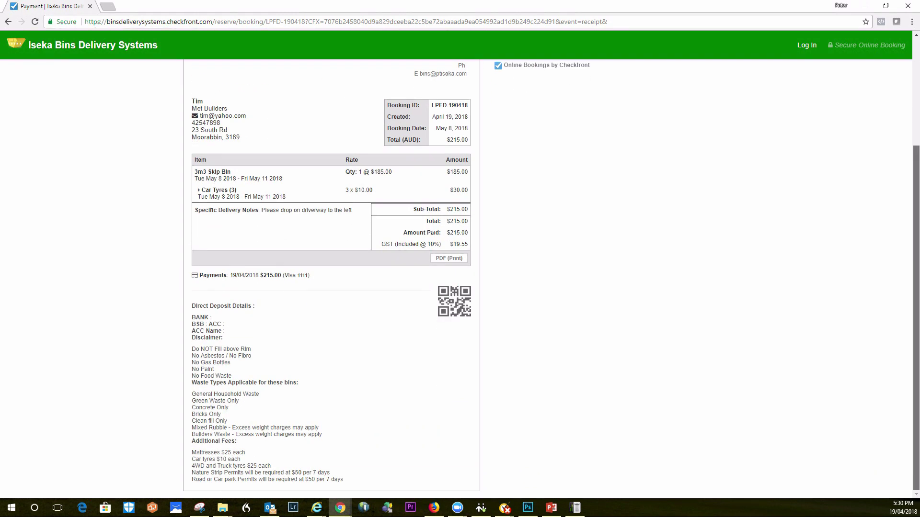
pyautogui.scroll(3, 459, 277)
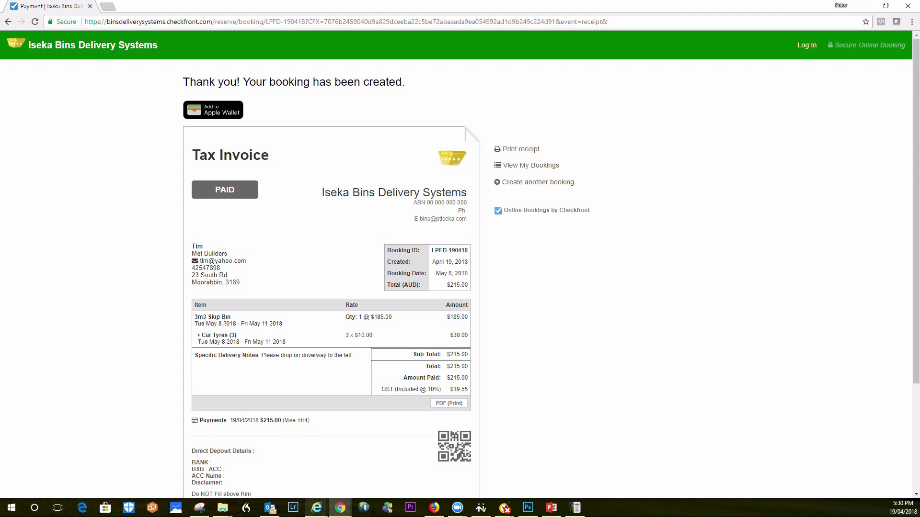
pyautogui.moveTo(316, 507)
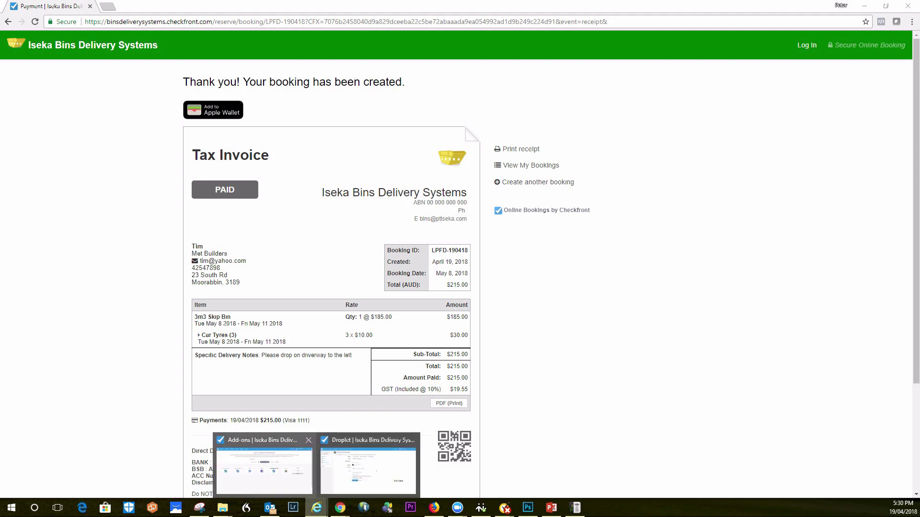
# Return to the Checkfront admin window and open the Dashboard listing the new paid booking
pyautogui.click(368, 467)
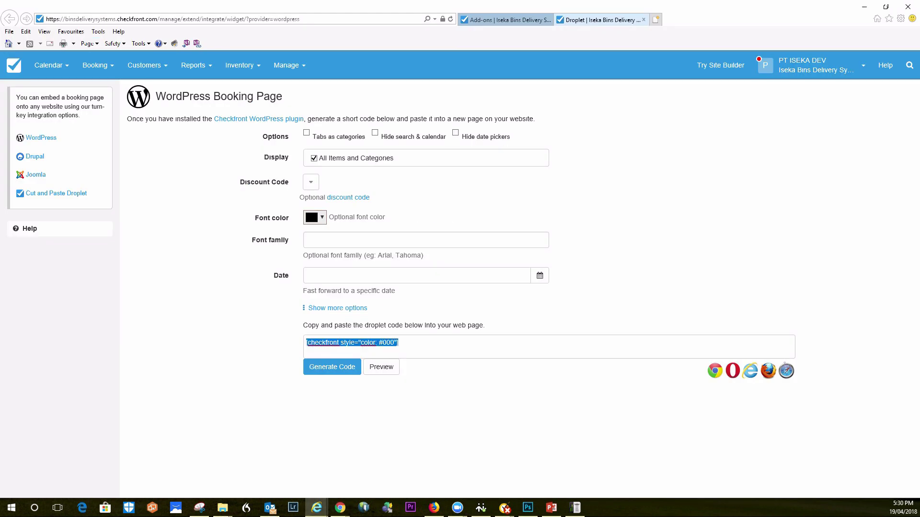
pyautogui.click(14, 65)
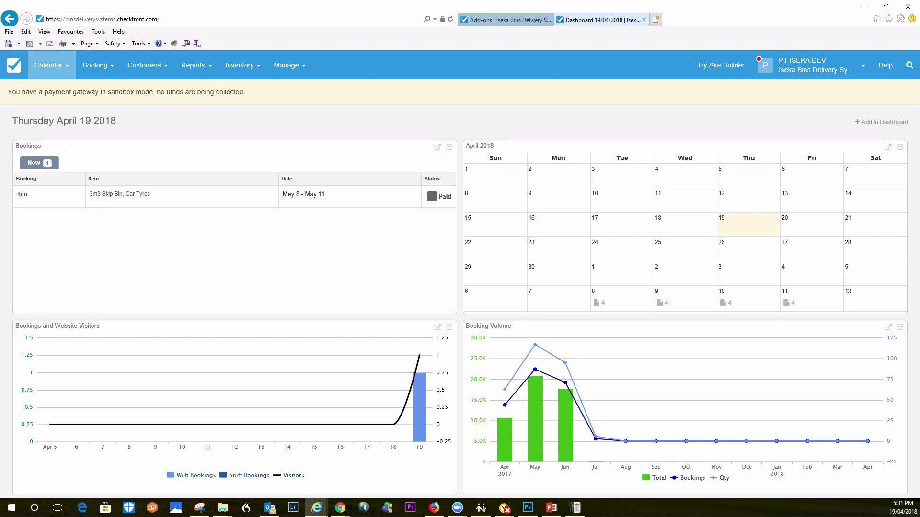
# Open the Customer Calendar and jump it to 17 October 2017
pyautogui.click(50, 65)
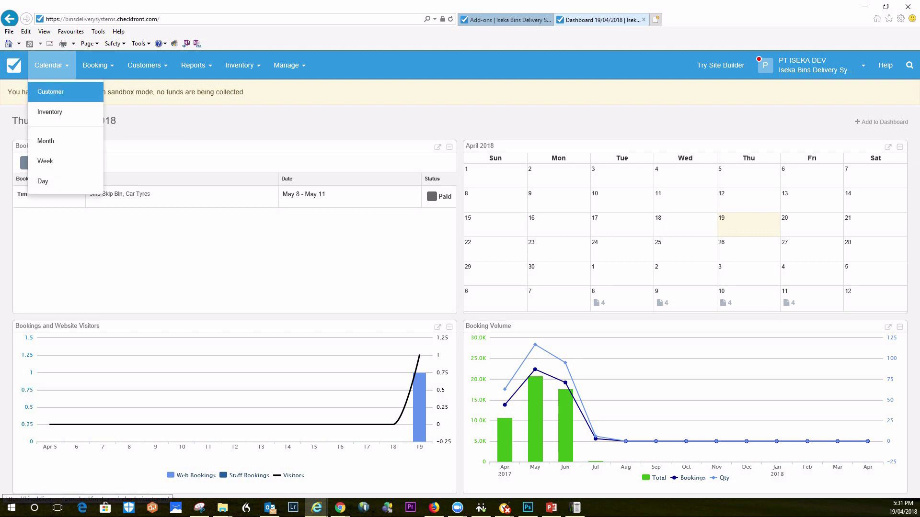
pyautogui.click(51, 92)
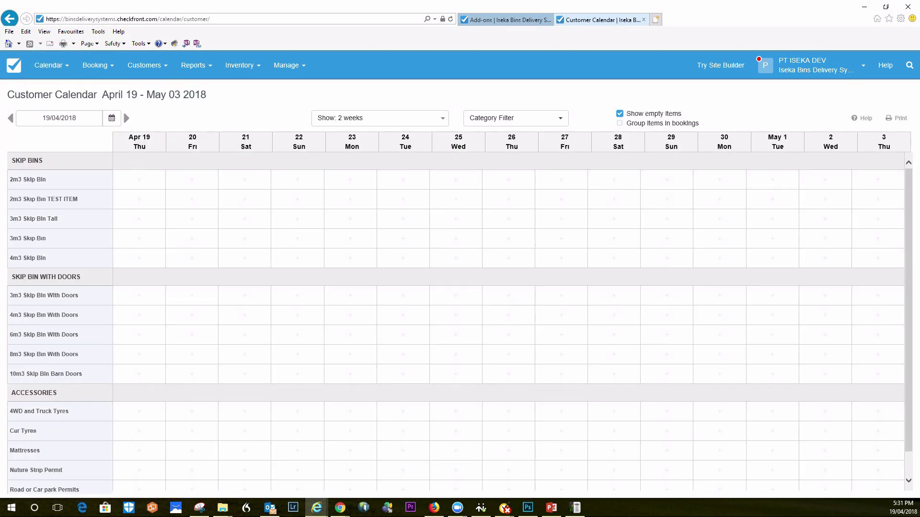
pyautogui.click(10, 118)
pyautogui.click(59, 118)
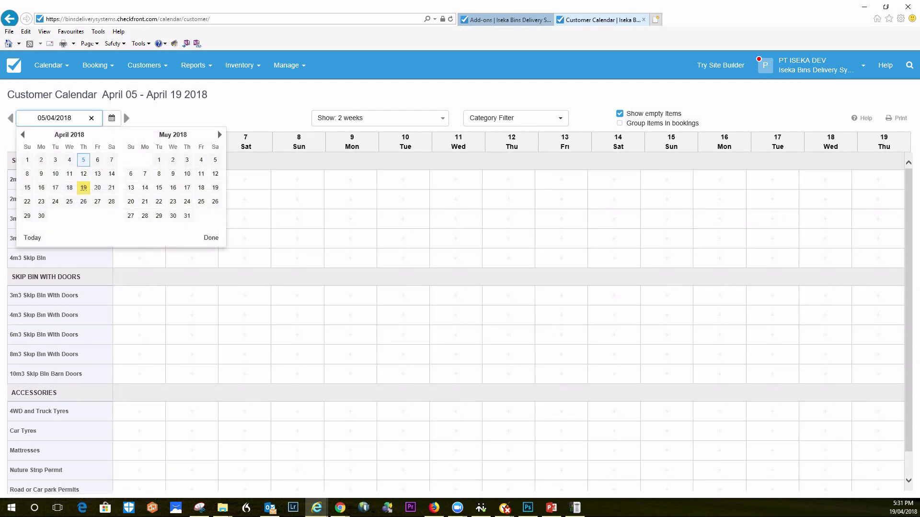
pyautogui.press('pageup')
pyautogui.press('pageup')
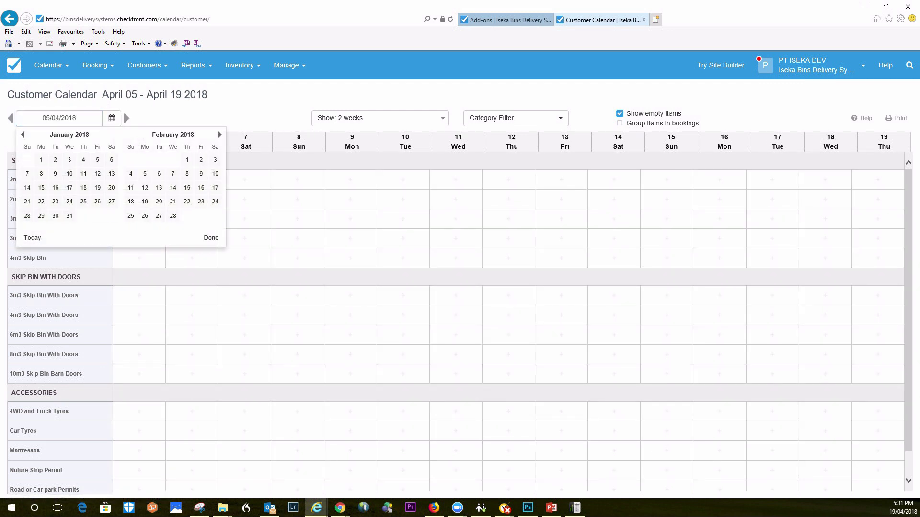
pyautogui.press('pageup')
pyautogui.press('pageup')
pyautogui.press('pageup')
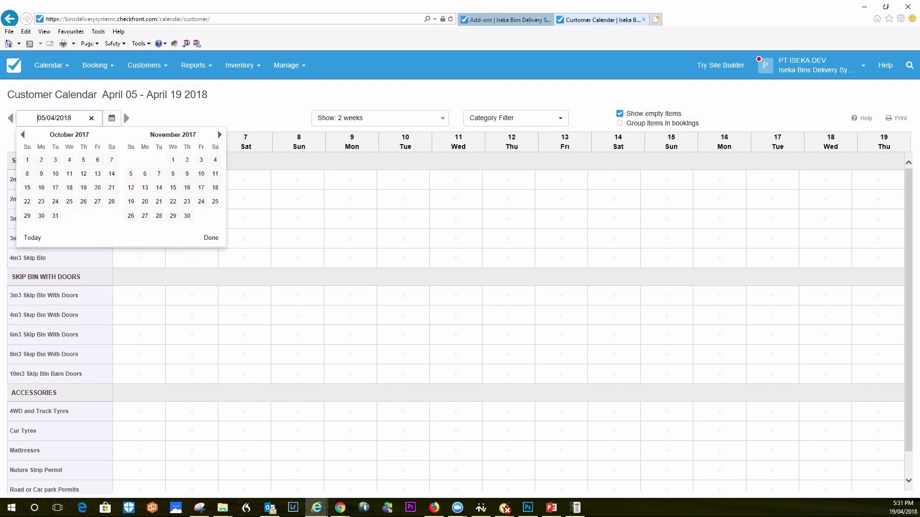
pyautogui.click(56, 187)
# Move the calendar back to 11 July 2017 to show July 11–25 bookings
pyautogui.click(10, 118)
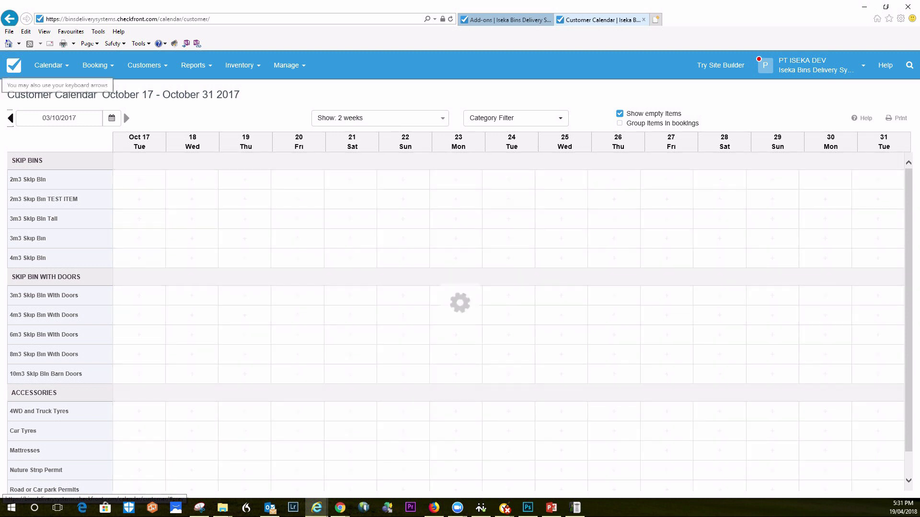
pyautogui.click(10, 118)
pyautogui.click(10, 117)
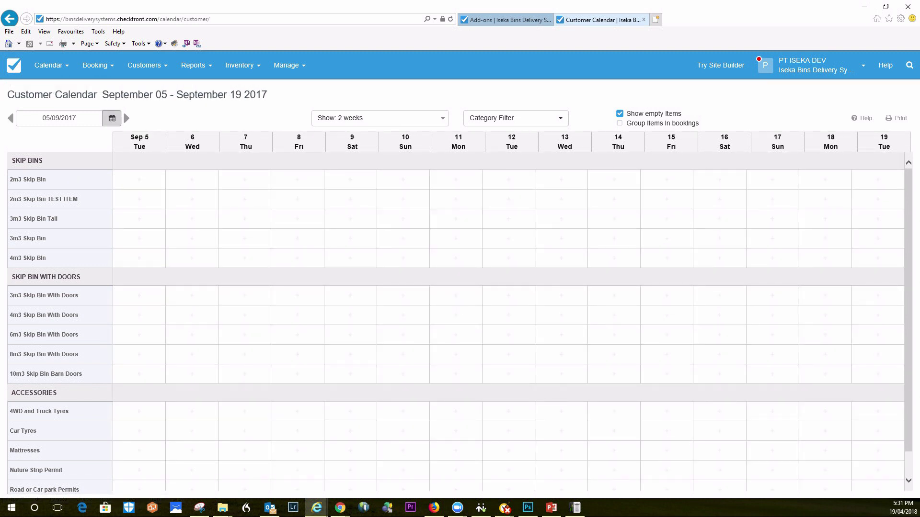
pyautogui.click(59, 118)
pyautogui.click(23, 135)
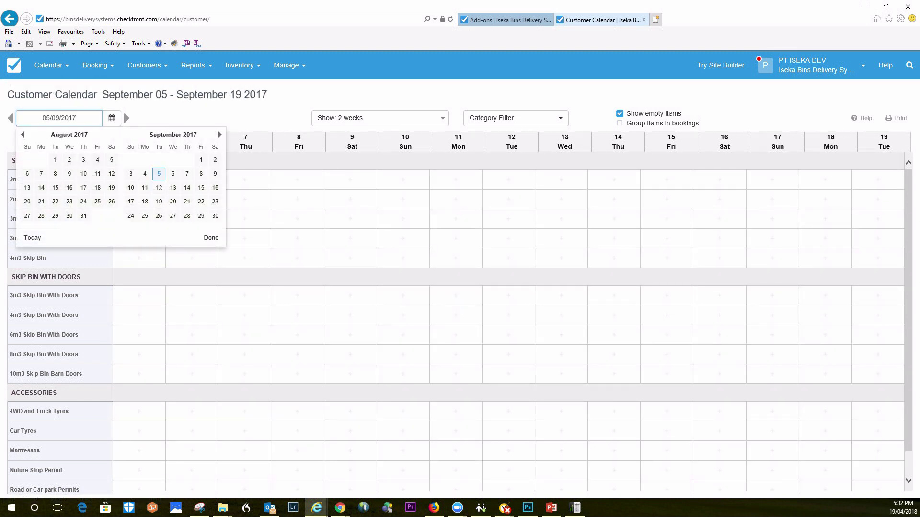
pyautogui.click(23, 135)
pyautogui.click(55, 187)
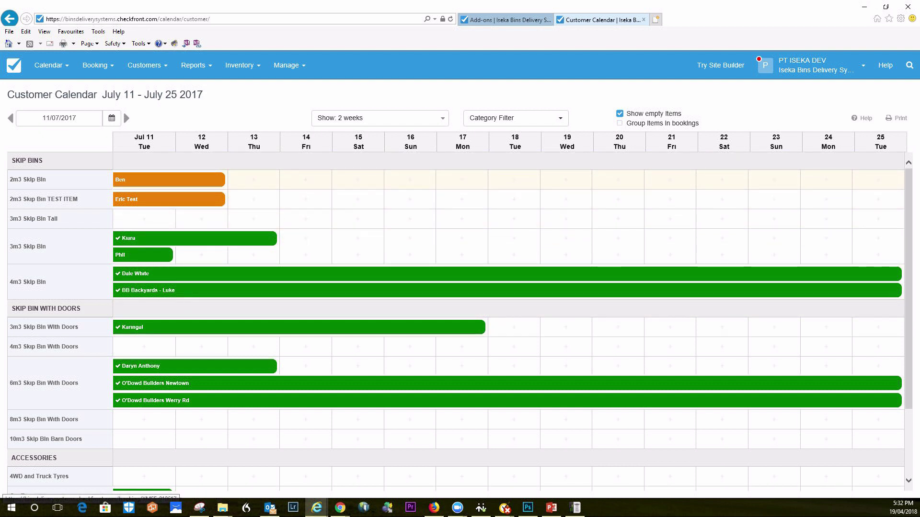
# Switch to the Inventory Calendar showing available counts per skip bin for 19 April–3 May 2018
pyautogui.moveTo(194, 239)
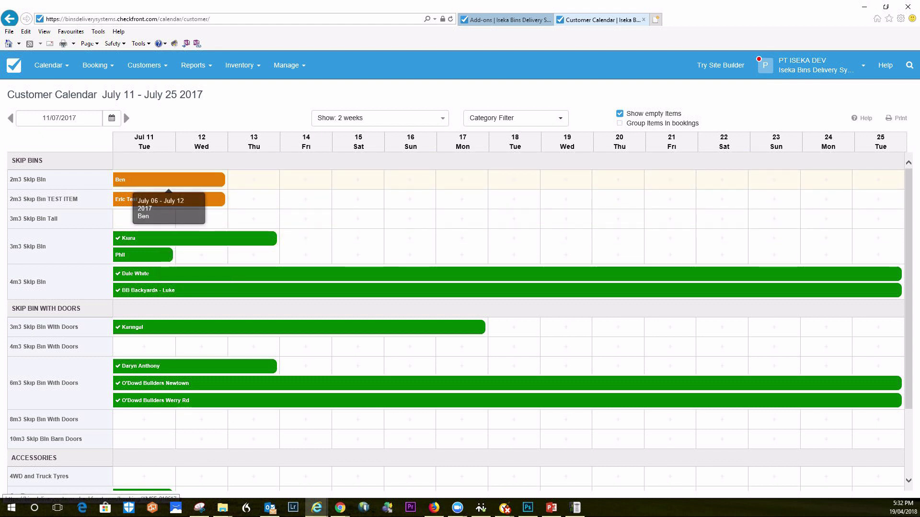
pyautogui.moveTo(169, 182)
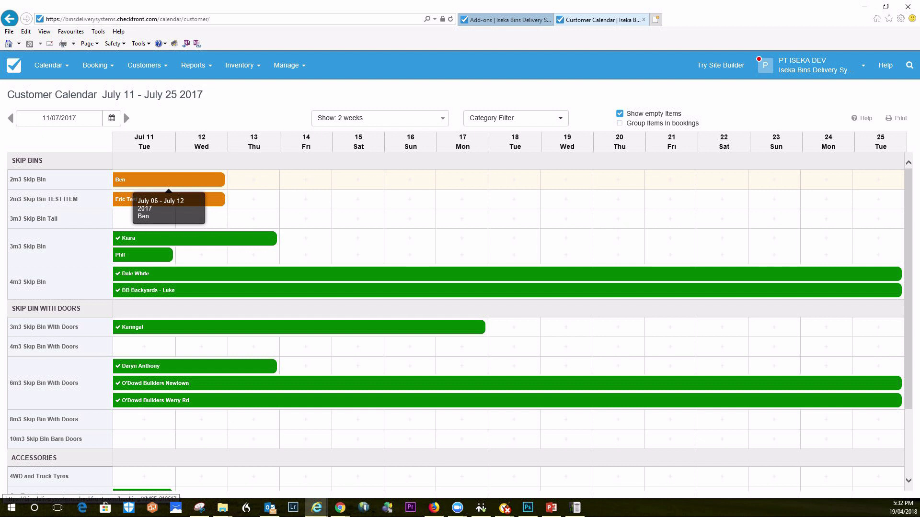
pyautogui.click(51, 65)
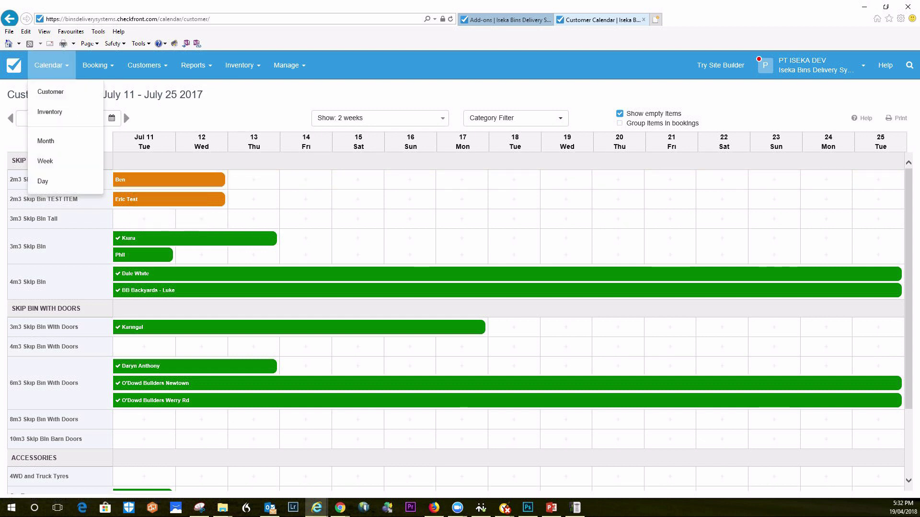
pyautogui.click(50, 112)
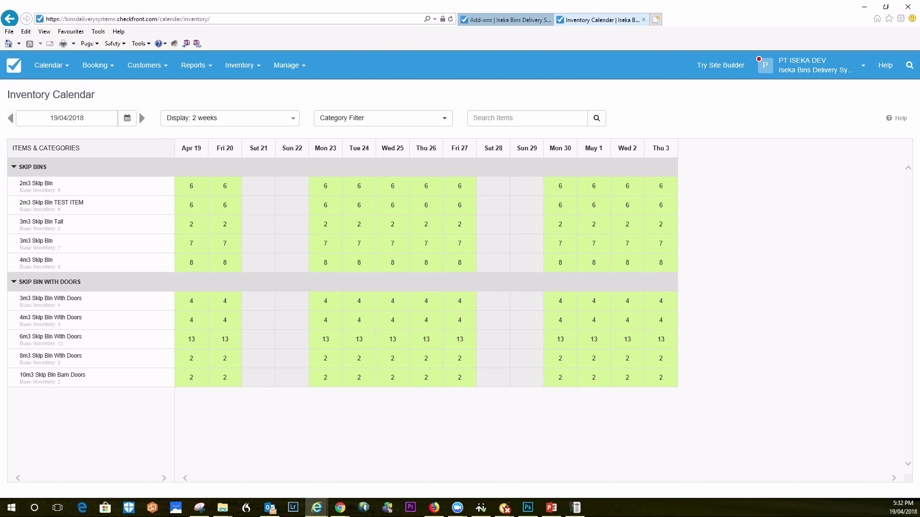
# Set Mon 23 April stock for the 3m3 Skip Bin With Doors to 3 and save
pyautogui.click(325, 301)
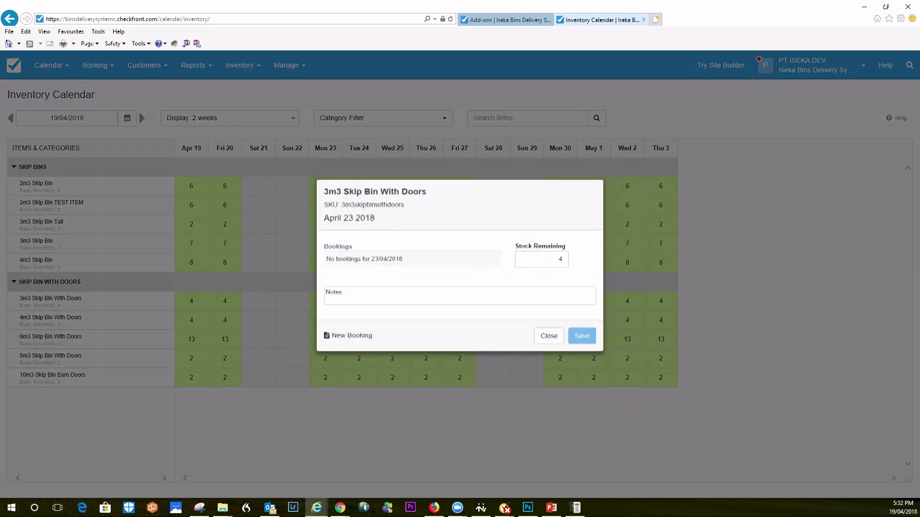
pyautogui.click(540, 255)
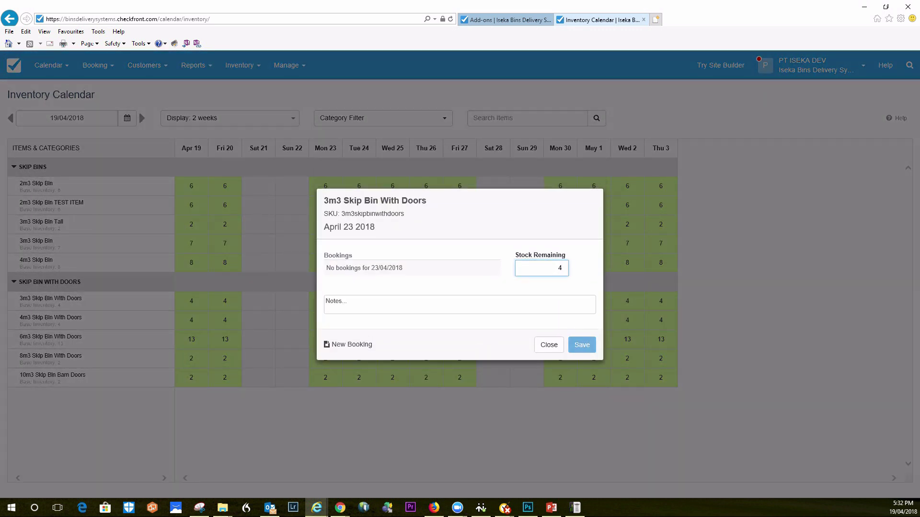
pyautogui.press('BackSpace')
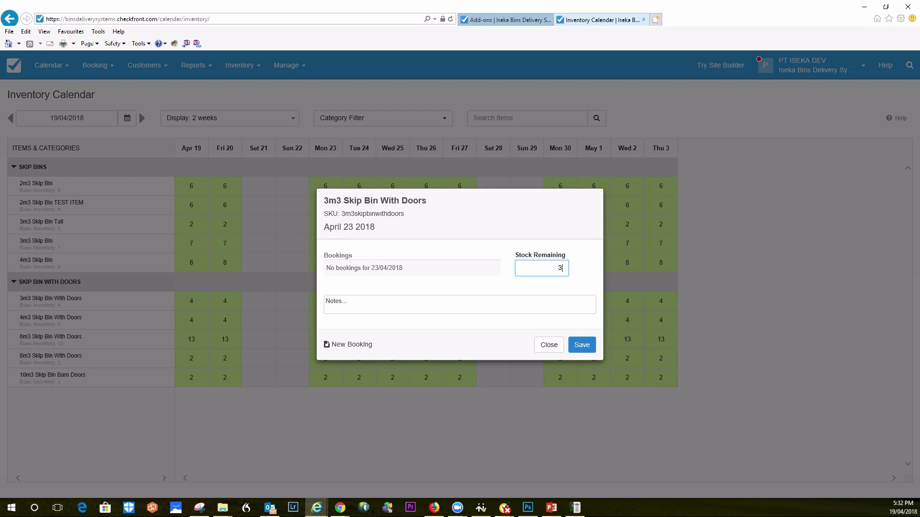
pyautogui.click(581, 345)
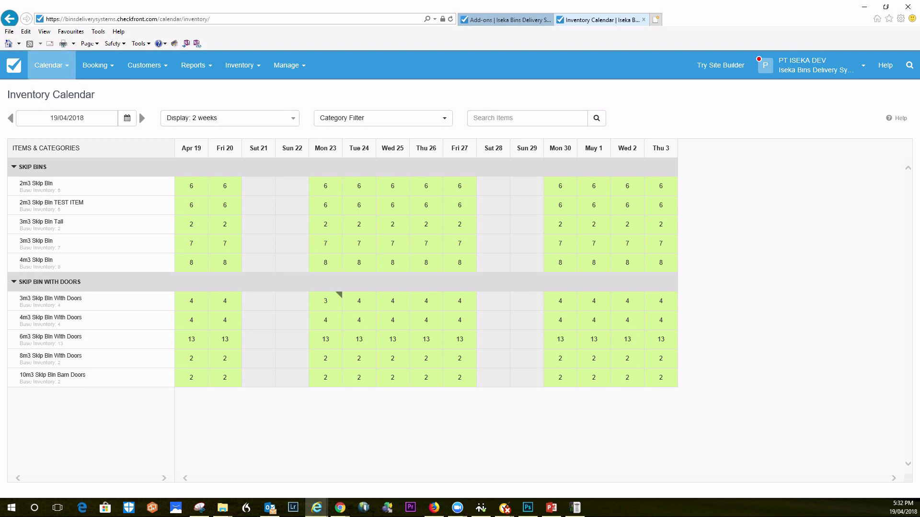
# Switch to the monthly booking calendar and page back to May 2017
pyautogui.click(48, 65)
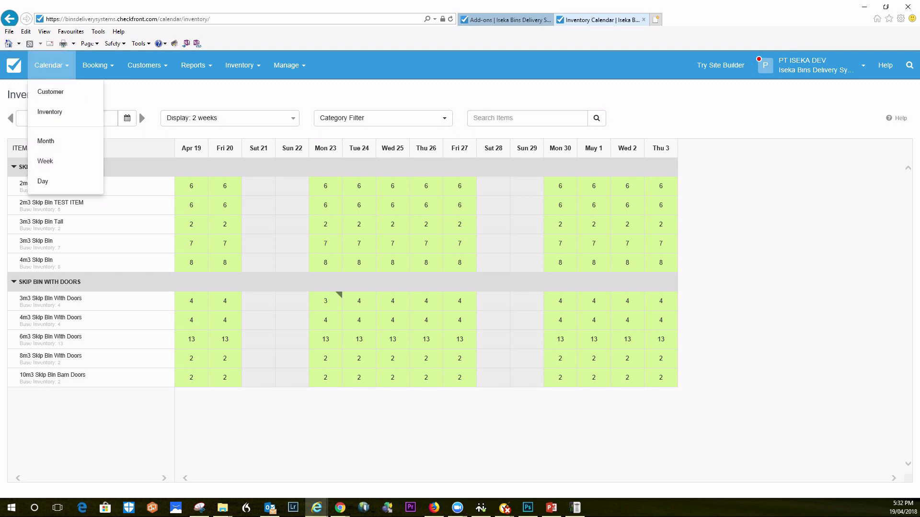
pyautogui.click(46, 140)
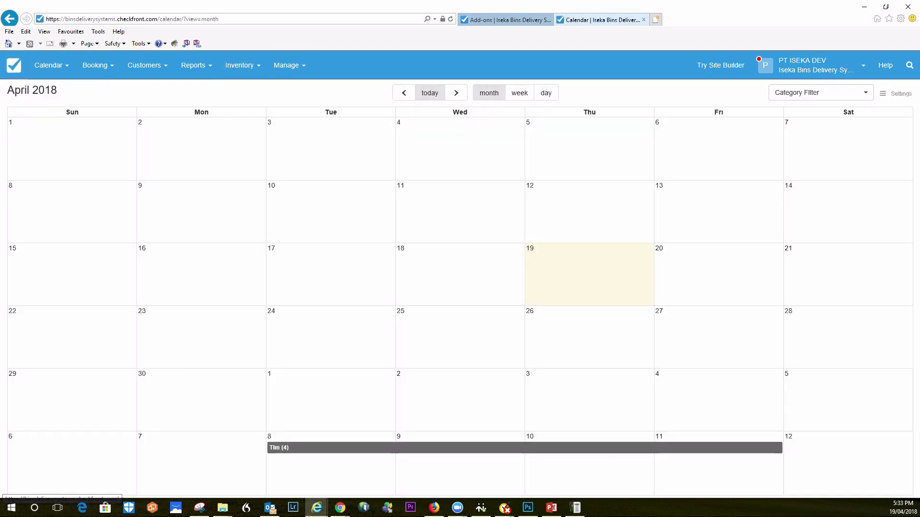
pyautogui.click(404, 92)
pyautogui.click(430, 92)
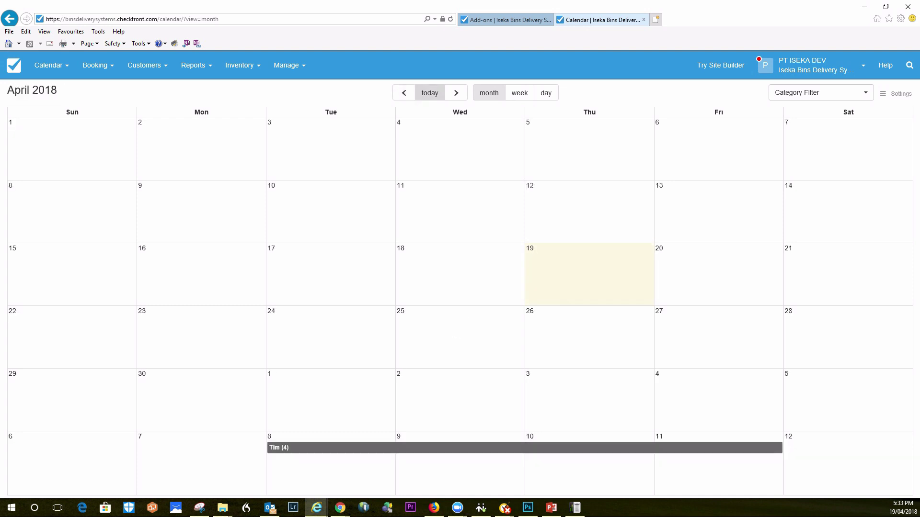
pyautogui.click(404, 93)
pyautogui.click(403, 92)
pyautogui.click(404, 92)
pyautogui.click(403, 92)
pyautogui.click(404, 93)
pyautogui.click(403, 92)
pyautogui.click(404, 92)
pyautogui.click(404, 92)
pyautogui.click(403, 93)
pyautogui.click(404, 92)
pyautogui.click(403, 93)
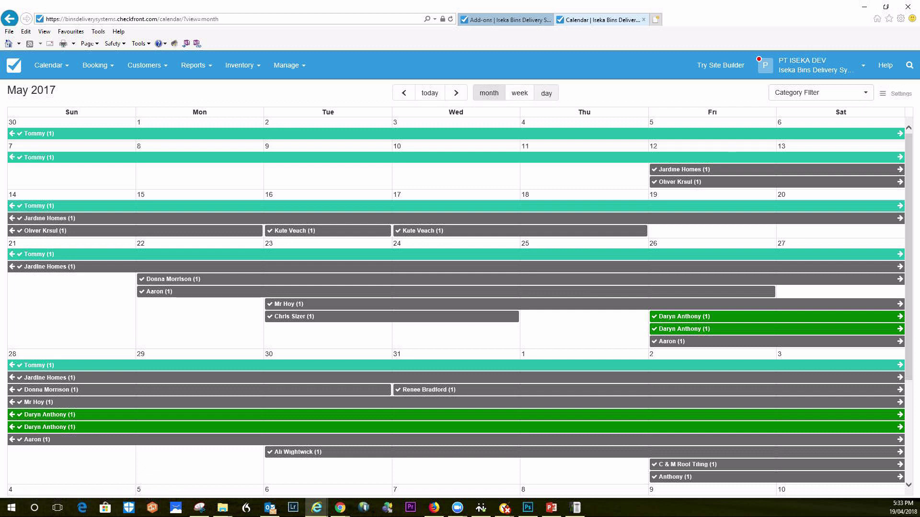
# Switch to day view and step back through previous days' bookings
pyautogui.click(545, 93)
pyautogui.click(404, 93)
pyautogui.click(404, 93)
pyautogui.click(404, 92)
pyautogui.click(404, 93)
pyautogui.click(404, 93)
pyautogui.click(404, 93)
pyautogui.click(404, 93)
pyautogui.click(403, 92)
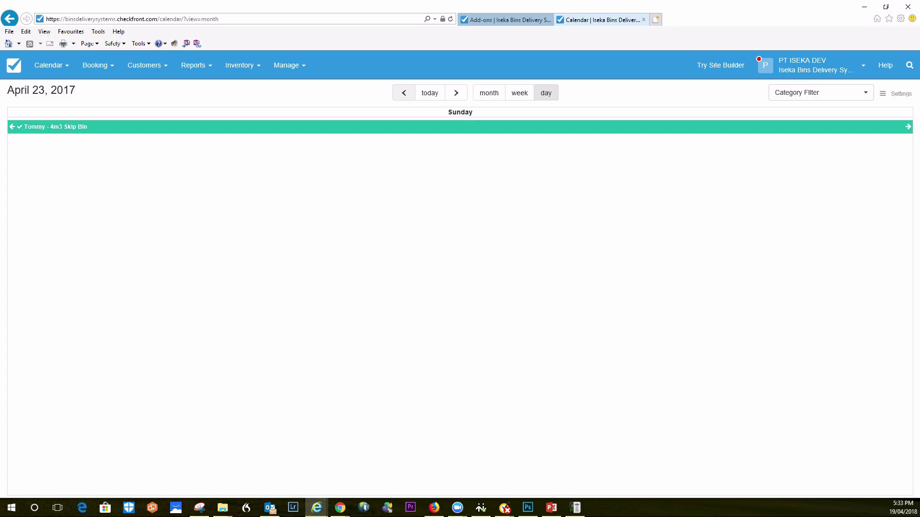
pyautogui.click(430, 93)
pyautogui.click(404, 93)
pyautogui.click(404, 93)
pyautogui.click(404, 93)
pyautogui.click(404, 93)
pyautogui.click(404, 93)
pyautogui.click(403, 93)
pyautogui.click(404, 93)
pyautogui.click(404, 93)
pyautogui.click(404, 93)
pyautogui.click(404, 93)
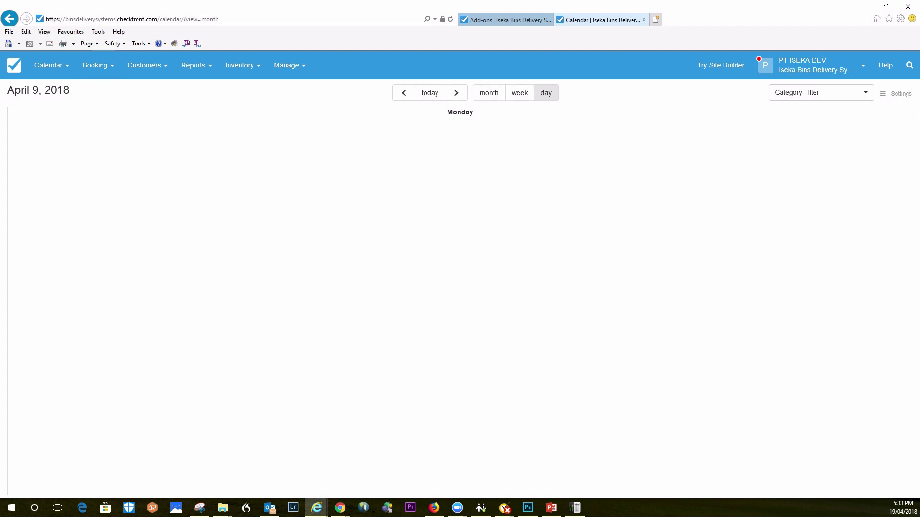
# Show today's day calendar for Thursday, April 19, 2018
pyautogui.click(48, 65)
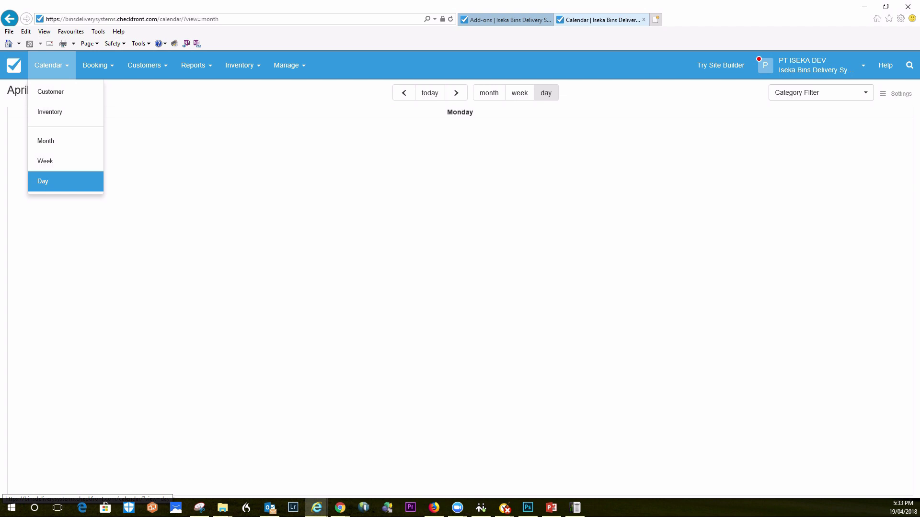
pyautogui.click(43, 181)
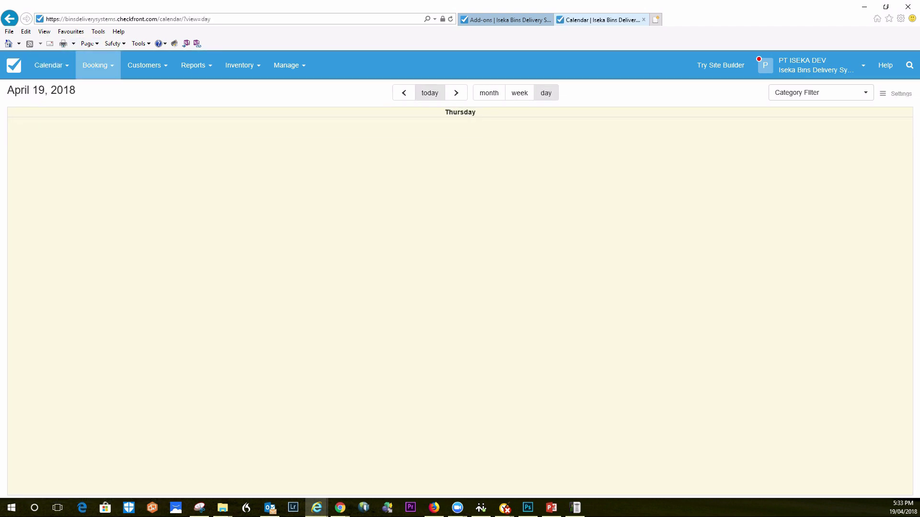
pyautogui.click(98, 65)
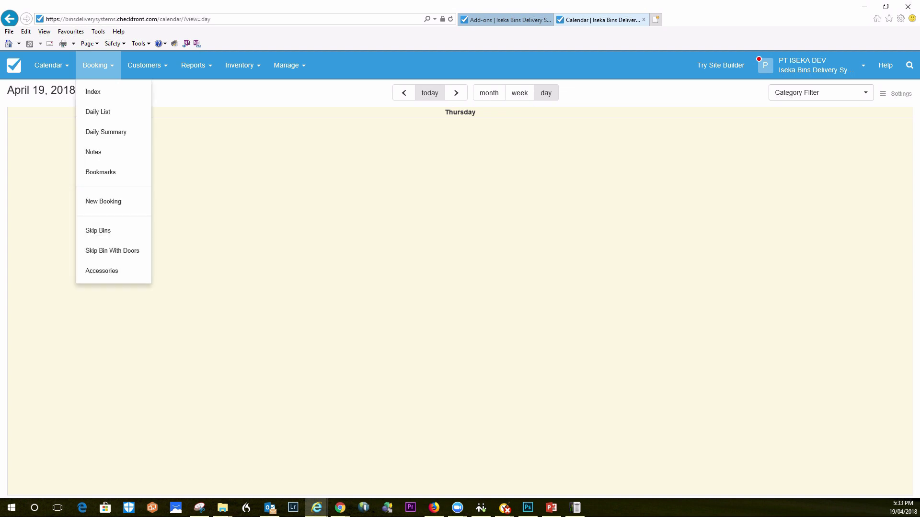
# In the booking index, check the Category and Status filters, then open the paid May 8–11 booking
pyautogui.click(91, 91)
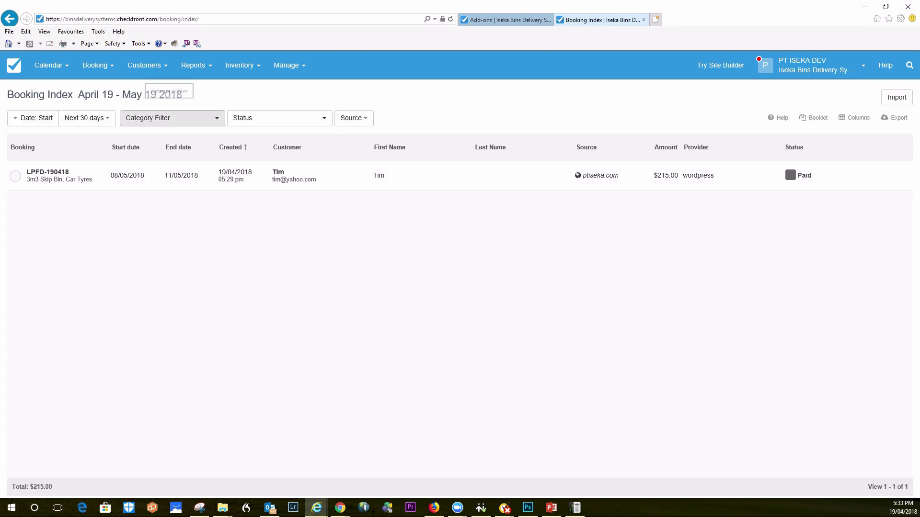
pyautogui.click(168, 118)
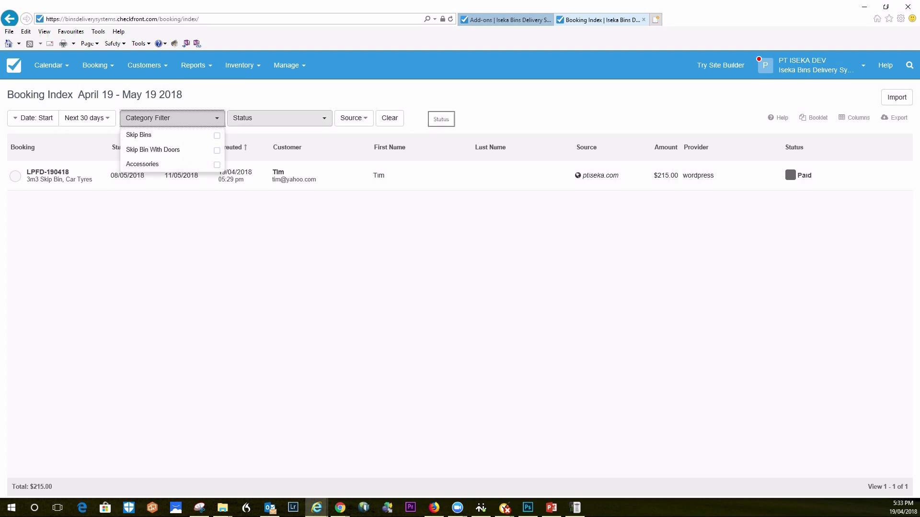
pyautogui.click(279, 118)
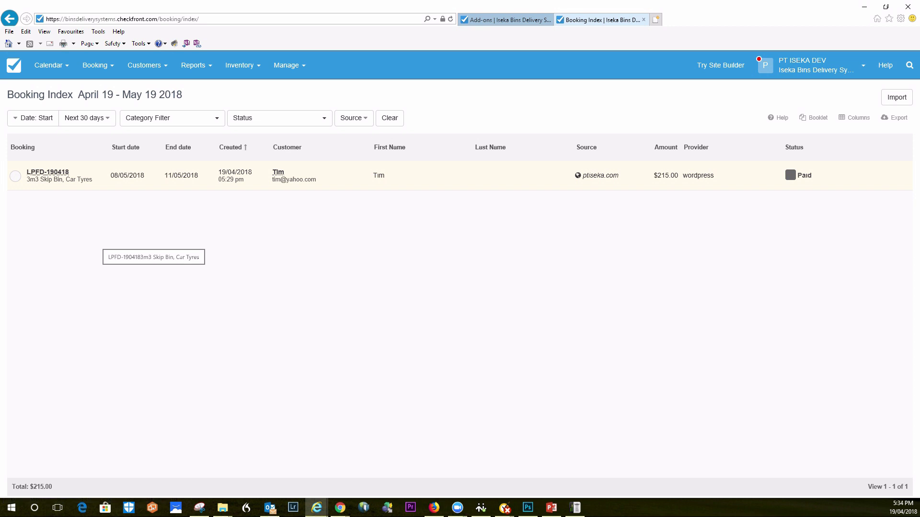
pyautogui.click(48, 172)
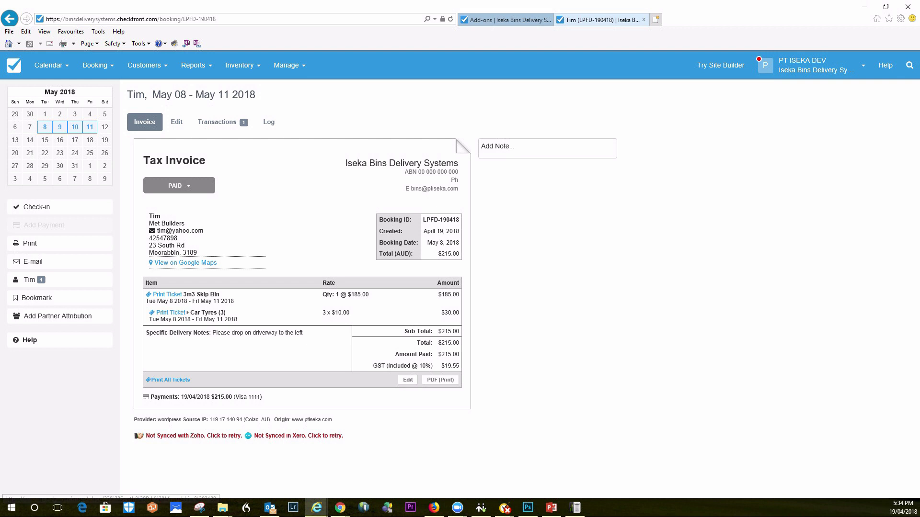
# Open the invoice's customer delivery address in Google Maps in a new tab
pyautogui.click(185, 263)
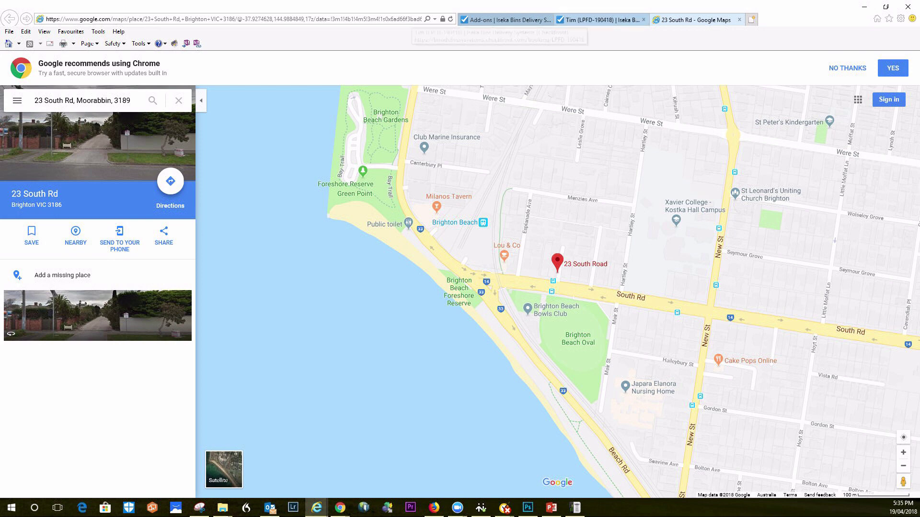
# Go back from Google Maps to the Checkfront booking's invoice tab
pyautogui.click(584, 19)
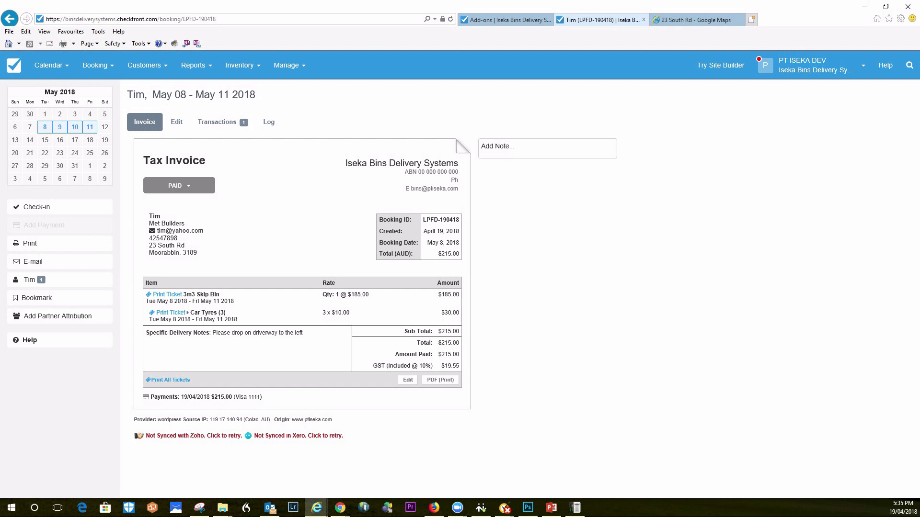
# Set the booking status to Bin Dropped Off and confirm the update
pyautogui.click(179, 185)
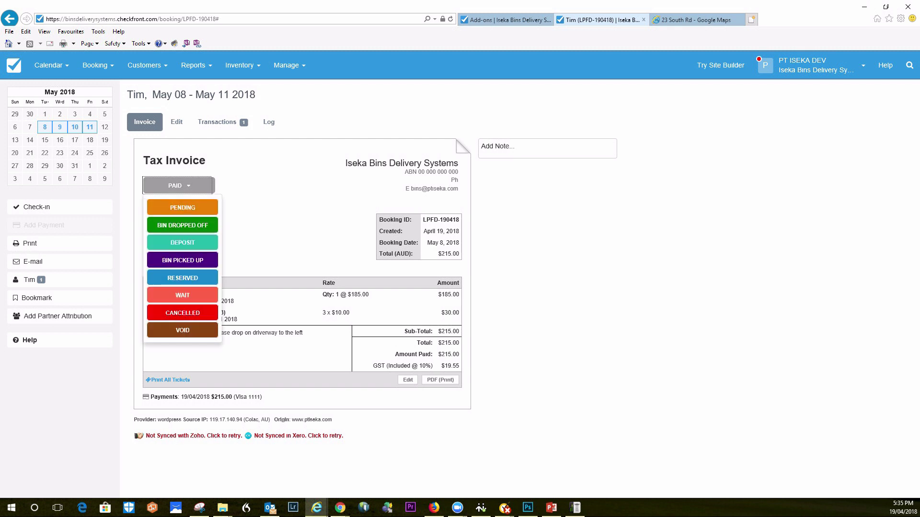
pyautogui.click(183, 225)
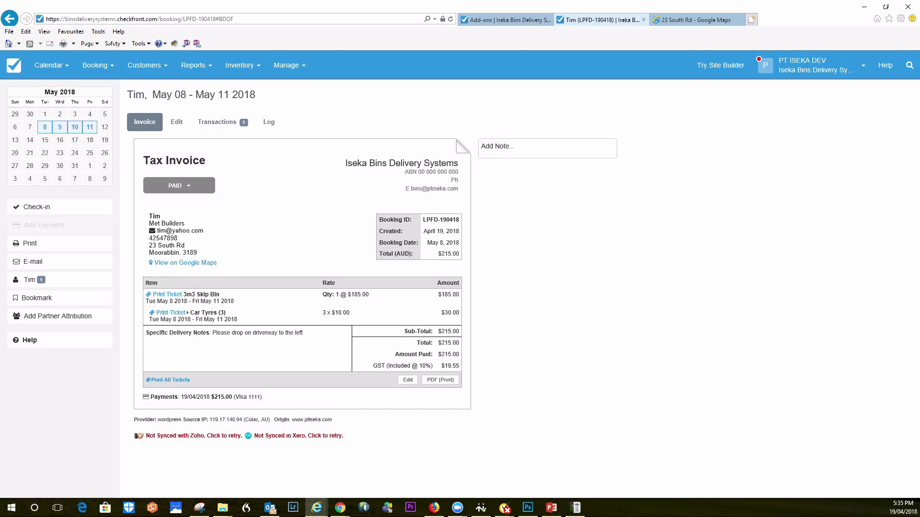
pyautogui.press('Return')
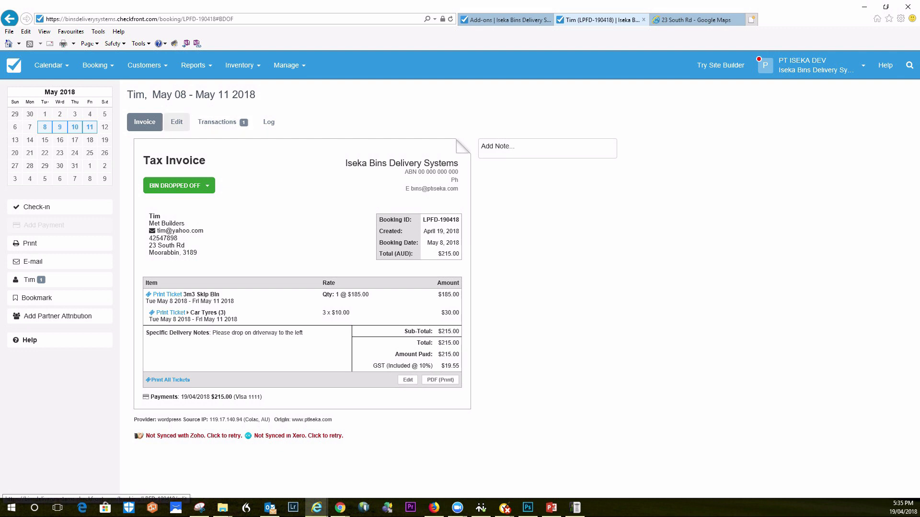
# Review the booking's Edit and Transactions tabs, ending on the Log with the Bin Dropped Off entry
pyautogui.click(176, 122)
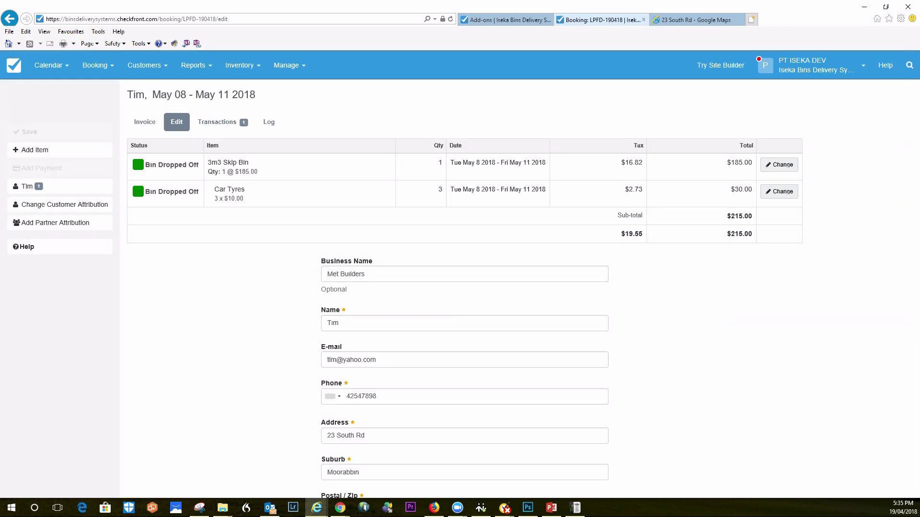
pyautogui.click(217, 121)
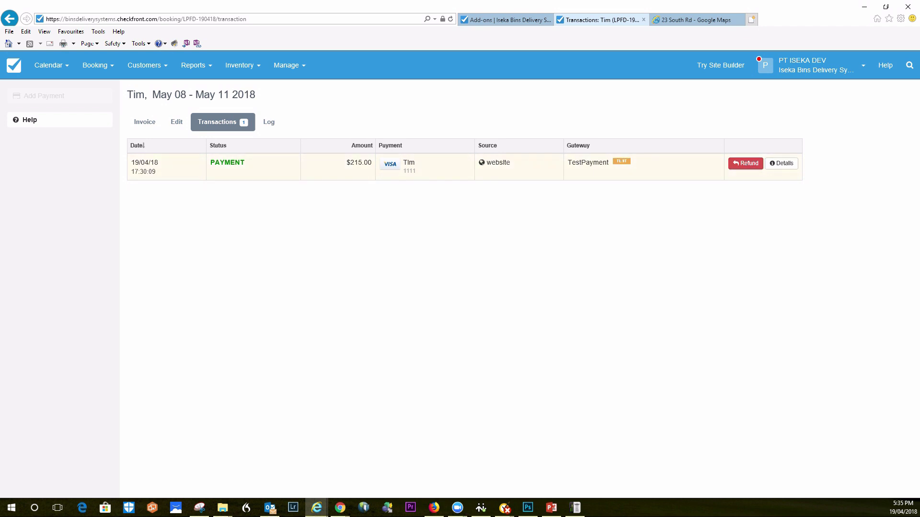
pyautogui.click(269, 122)
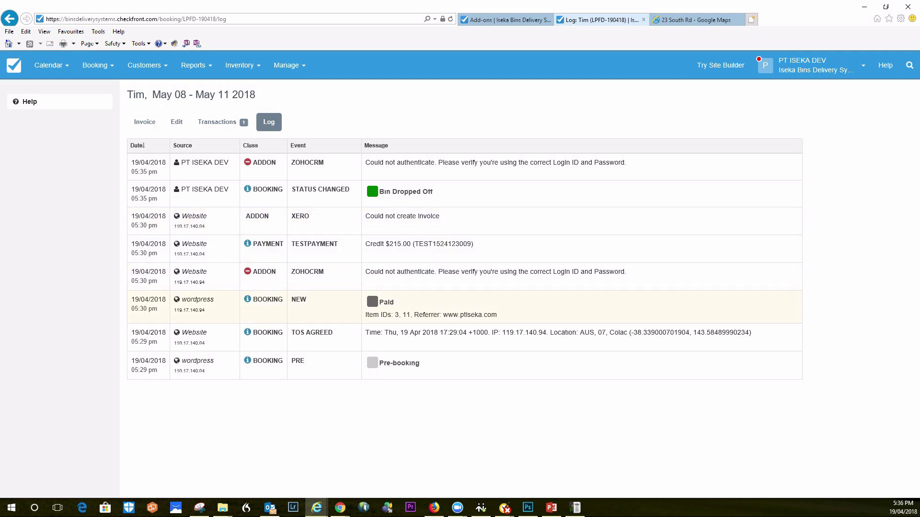
# Show the booking's tax invoice again, now with status Bin Dropped Off
pyautogui.click(144, 122)
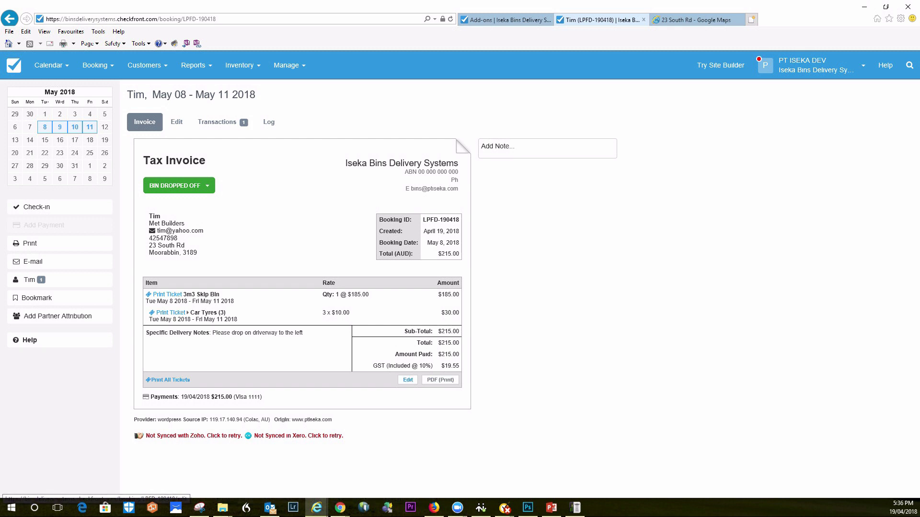
# Add one Accessories > Car Tyres item at $10 to the booking and save
pyautogui.click(408, 380)
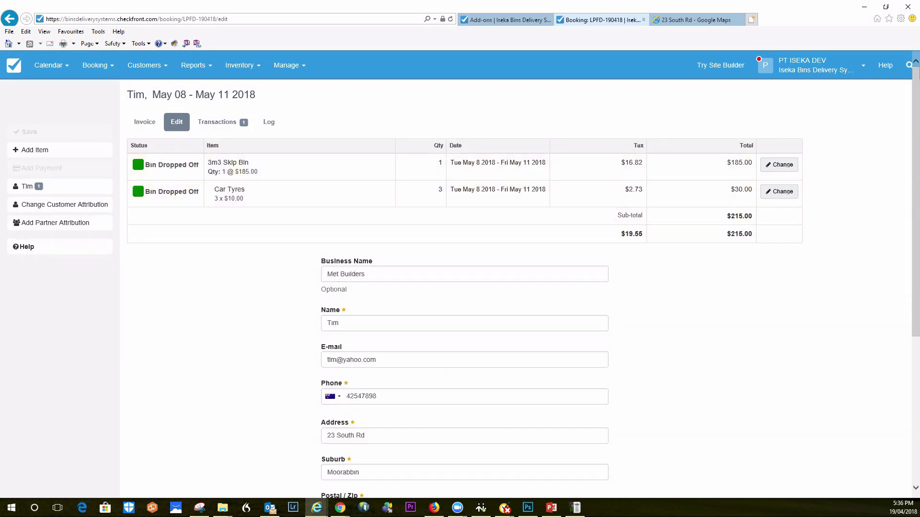
pyautogui.scroll(-5, 460, 273)
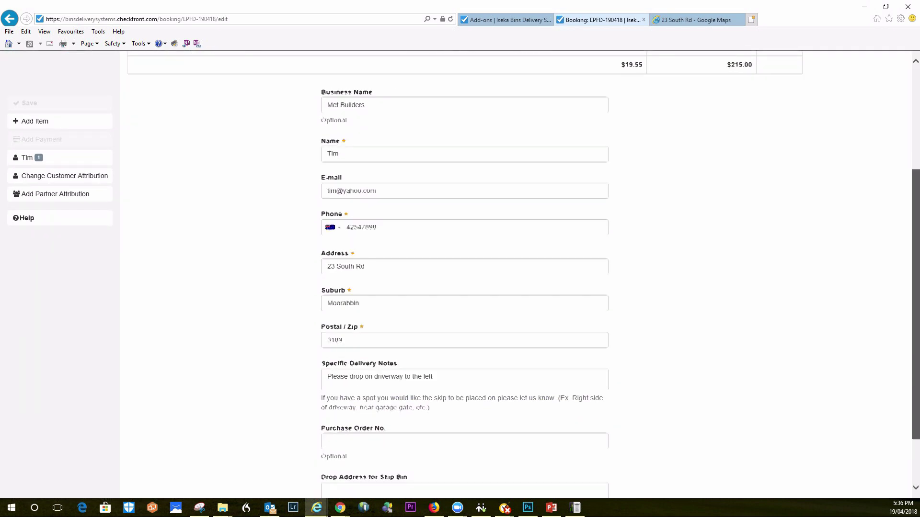
pyautogui.scroll(5, 460, 274)
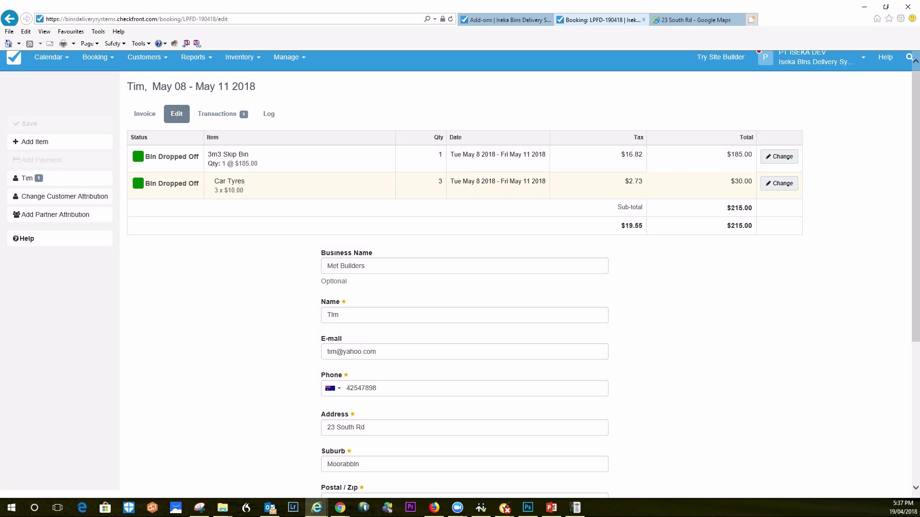
pyautogui.click(35, 141)
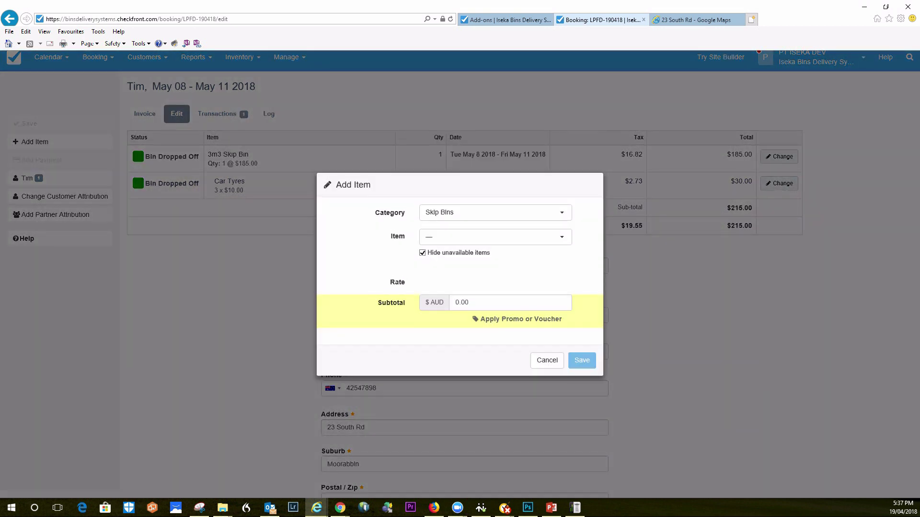
pyautogui.click(493, 212)
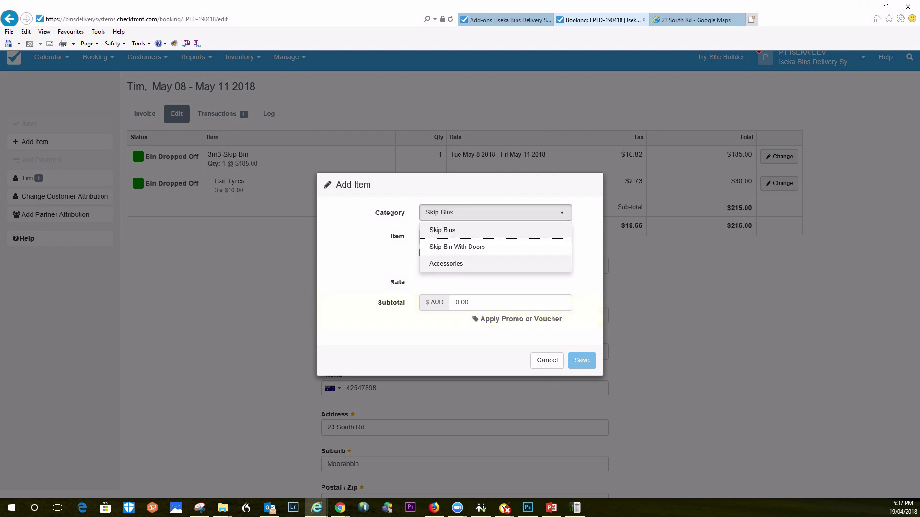
pyautogui.click(479, 262)
pyautogui.click(479, 237)
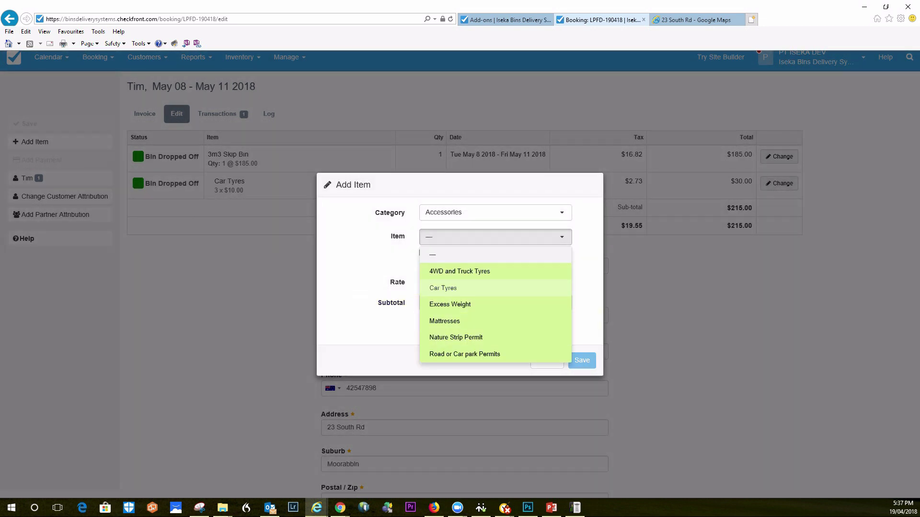
pyautogui.click(442, 288)
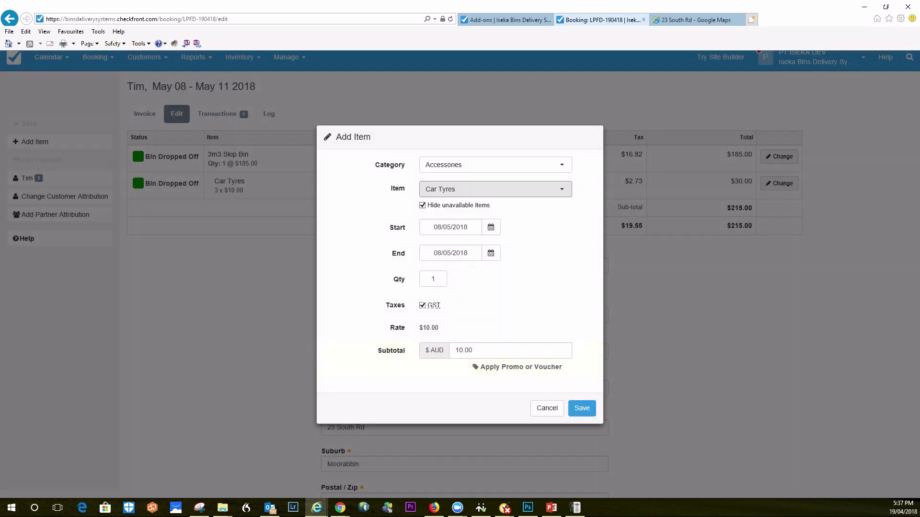
pyautogui.press('Return')
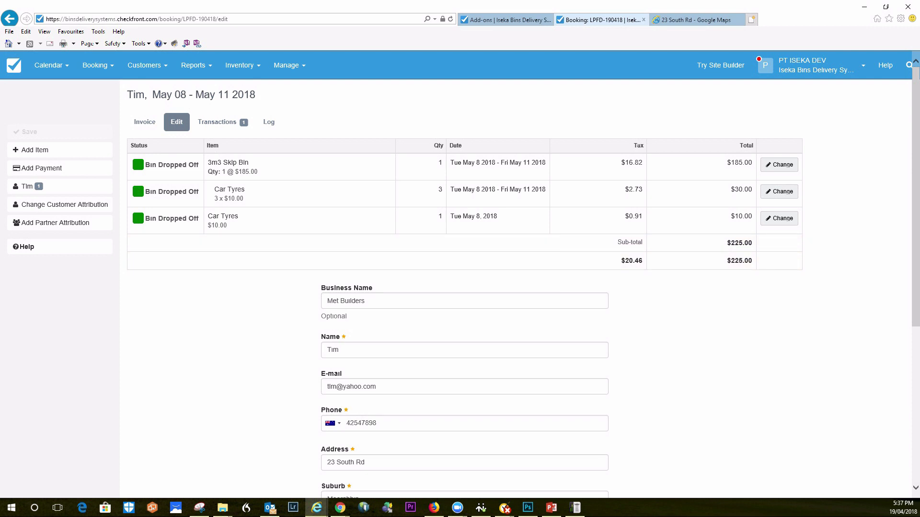
# Check the updated invoice showing a $225.00 total with $10.00 due
pyautogui.scroll(-5, 460, 273)
pyautogui.scroll(5, 460, 273)
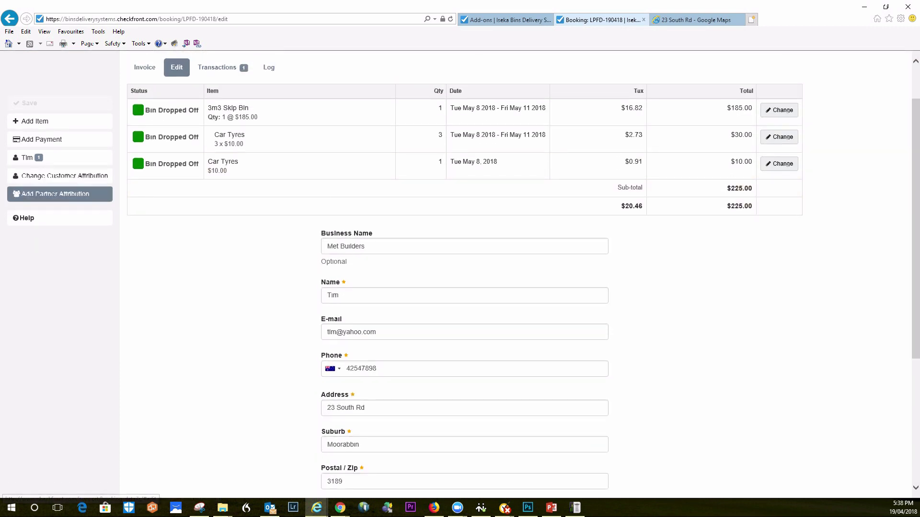
pyautogui.scroll(2, 60, 151)
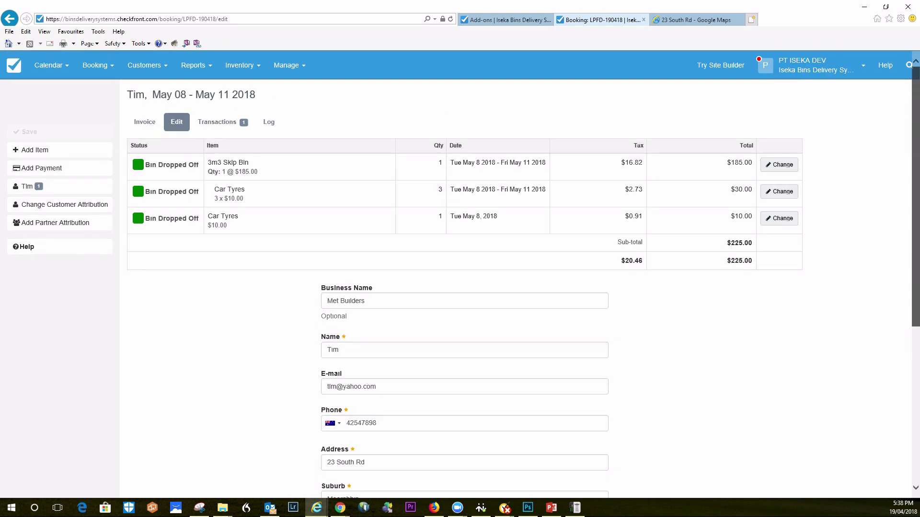
pyautogui.click(144, 121)
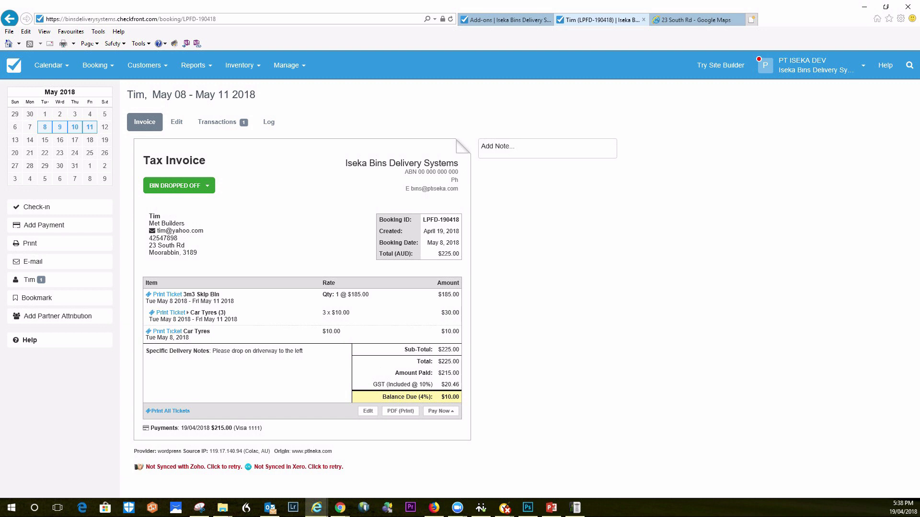
# Process the $10.00 balance on the saved Visa card, bringing the $225 invoice to Paid
pyautogui.click(440, 411)
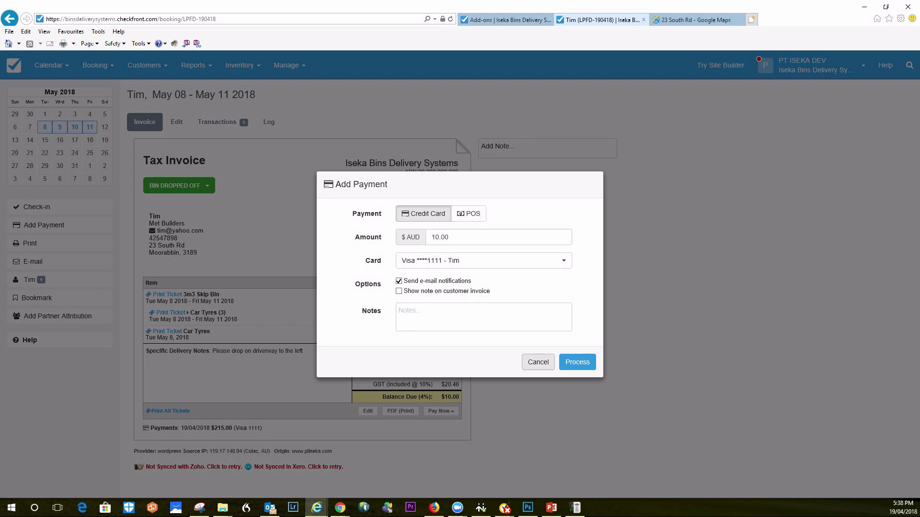
pyautogui.click(538, 362)
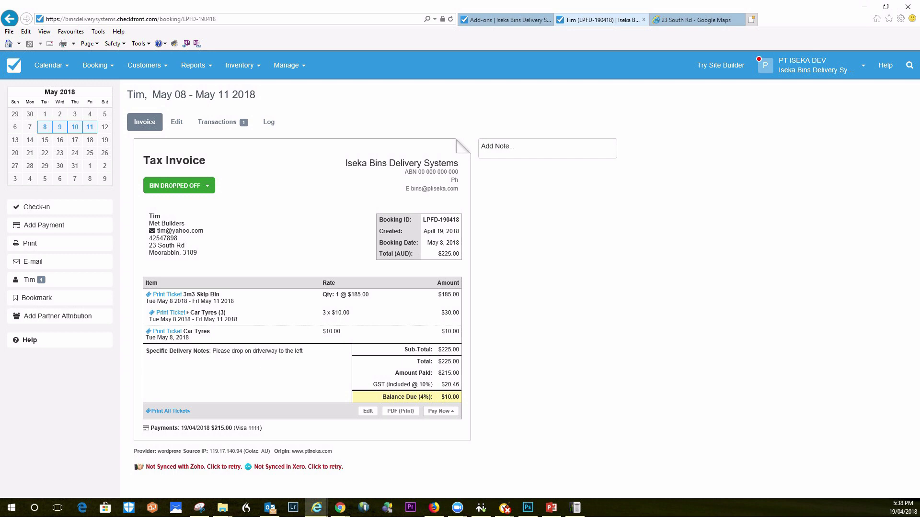
pyautogui.click(441, 411)
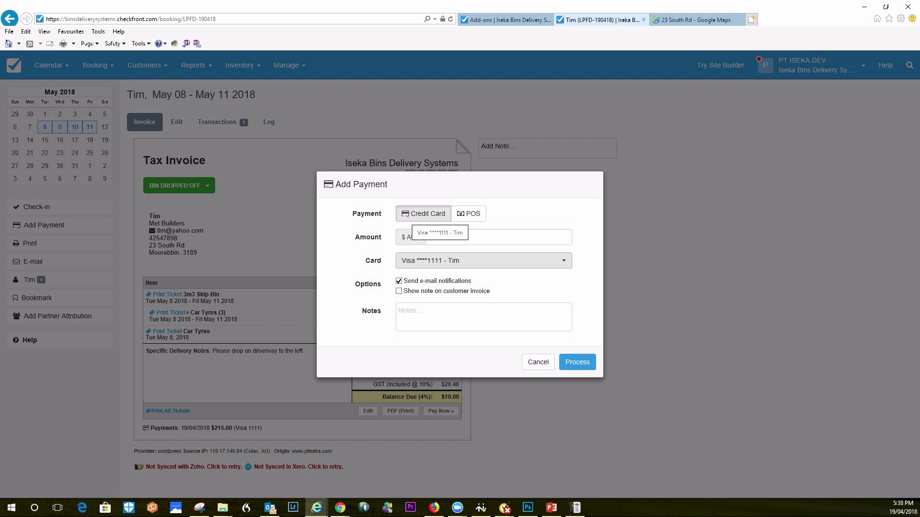
pyautogui.click(577, 362)
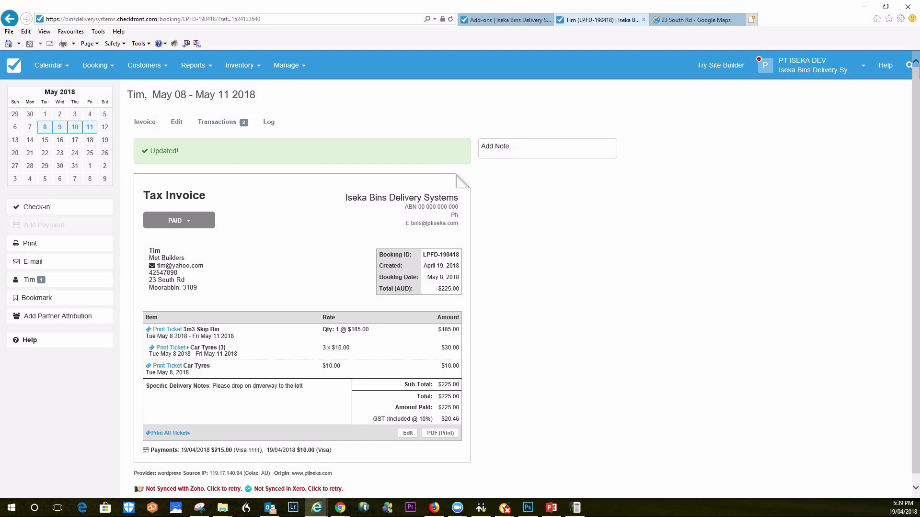
# Set the booking status to Bin Picked Up and confirm the update
pyautogui.click(178, 221)
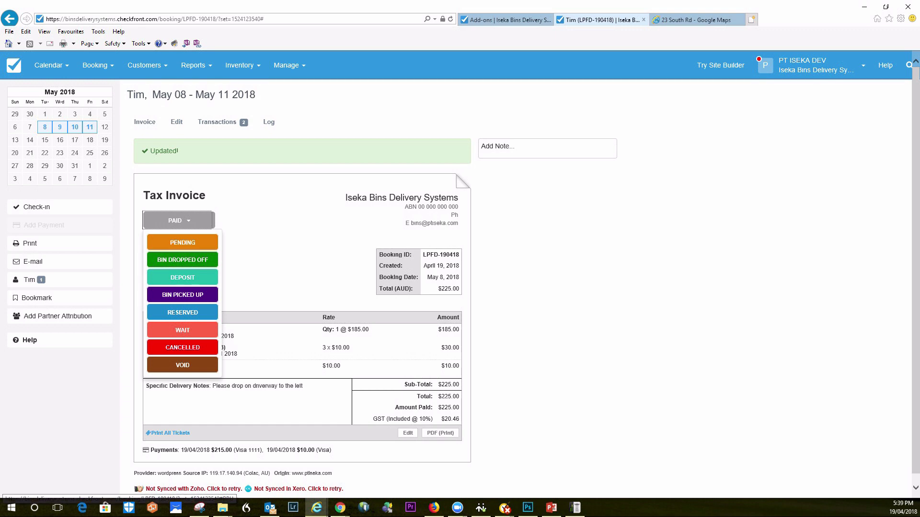
pyautogui.click(182, 294)
pyautogui.click(579, 318)
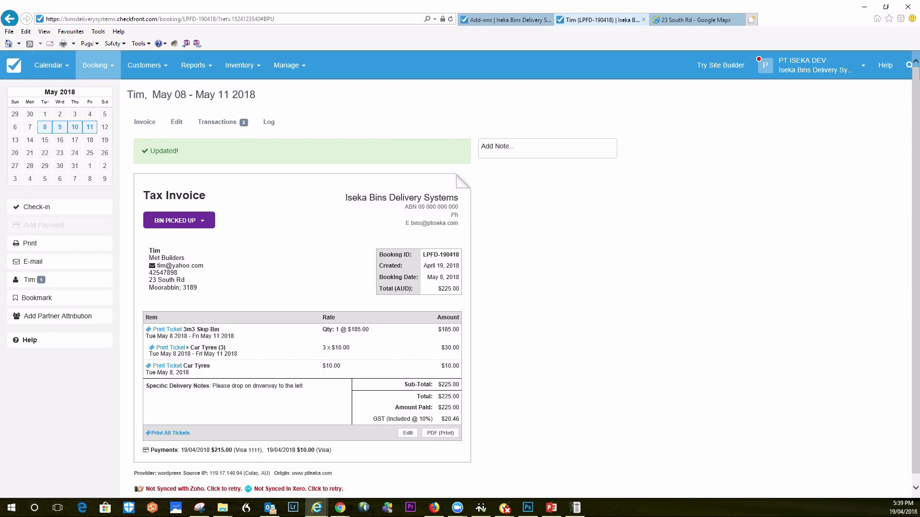
pyautogui.click(95, 65)
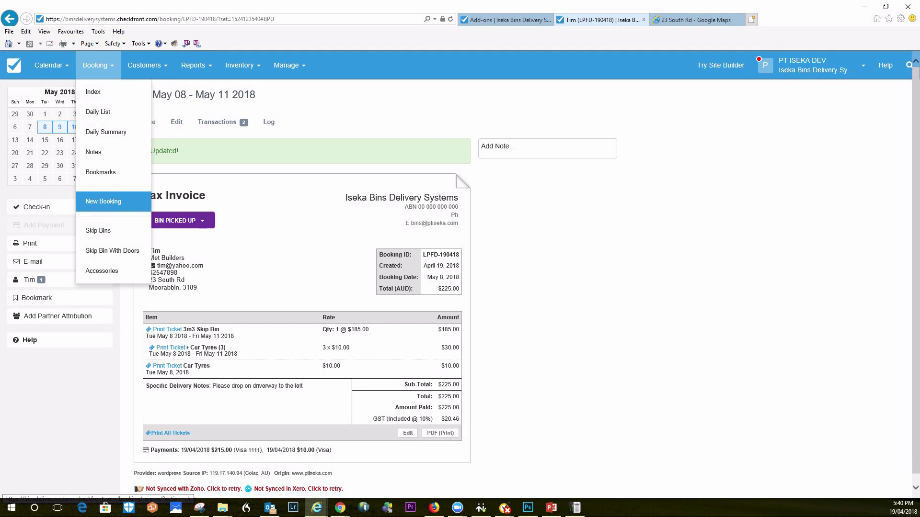
# Add a 4m3 Skip Bin With Doors to a new booking for 15–18 May 2018, totalling $240.00
pyautogui.click(103, 201)
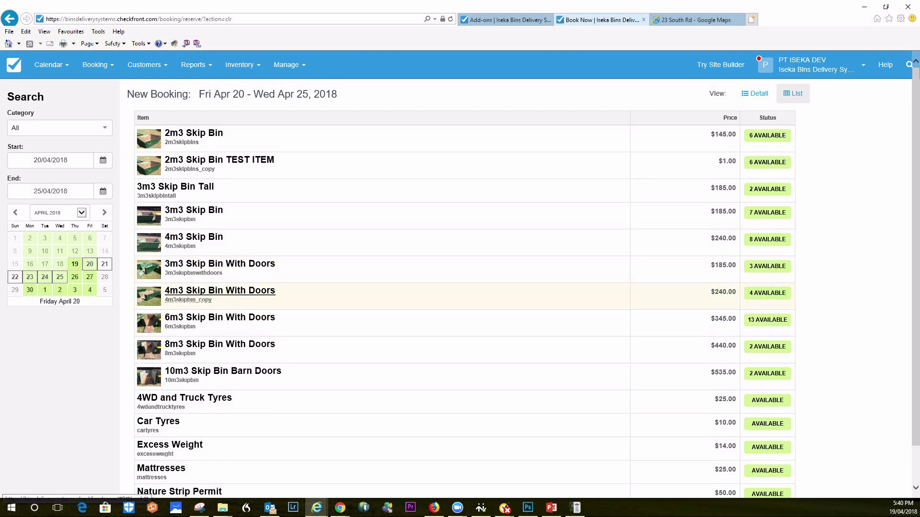
pyautogui.click(220, 290)
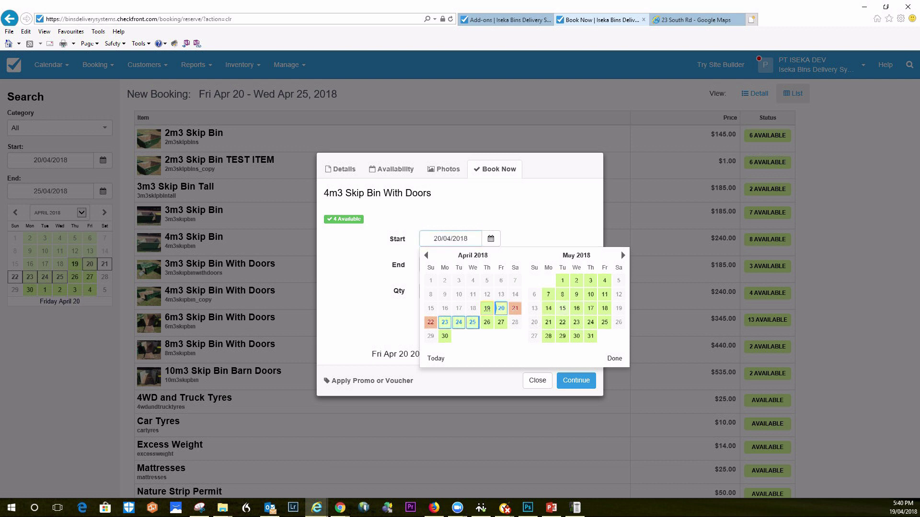
pyautogui.click(562, 308)
pyautogui.click(490, 265)
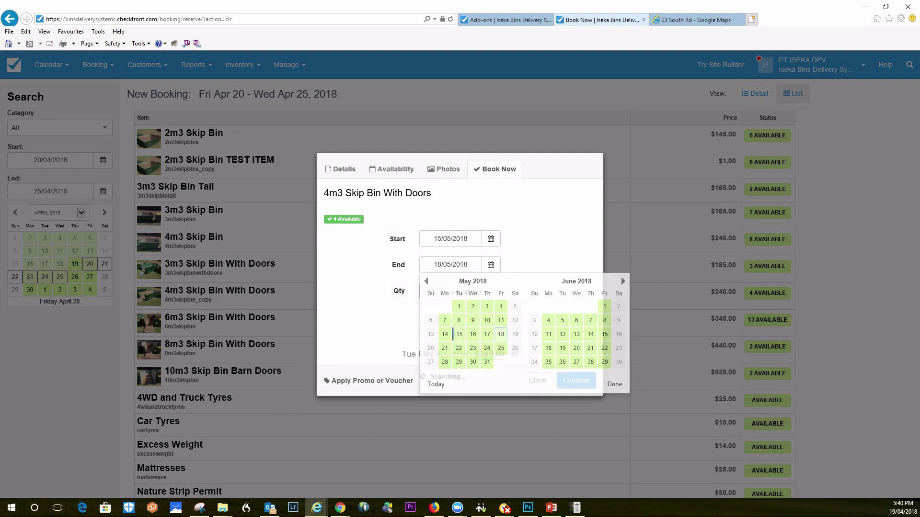
pyautogui.click(500, 334)
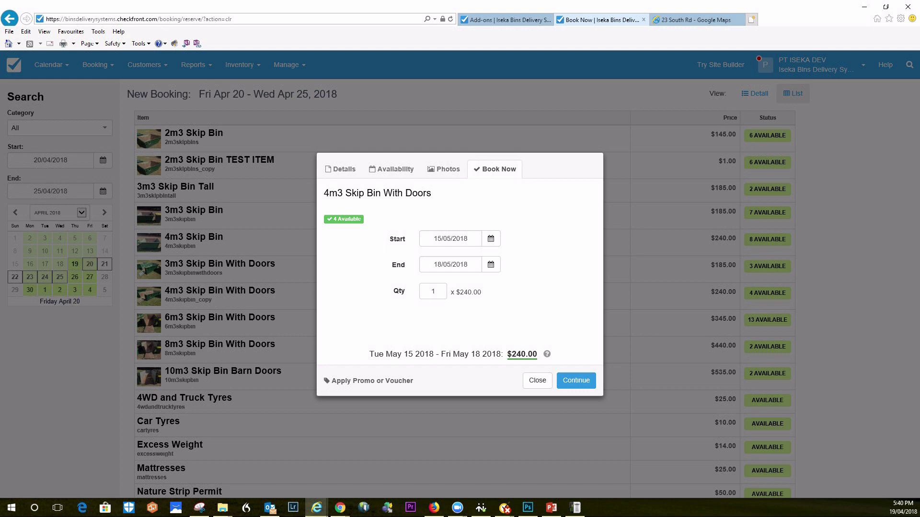
pyautogui.click(576, 380)
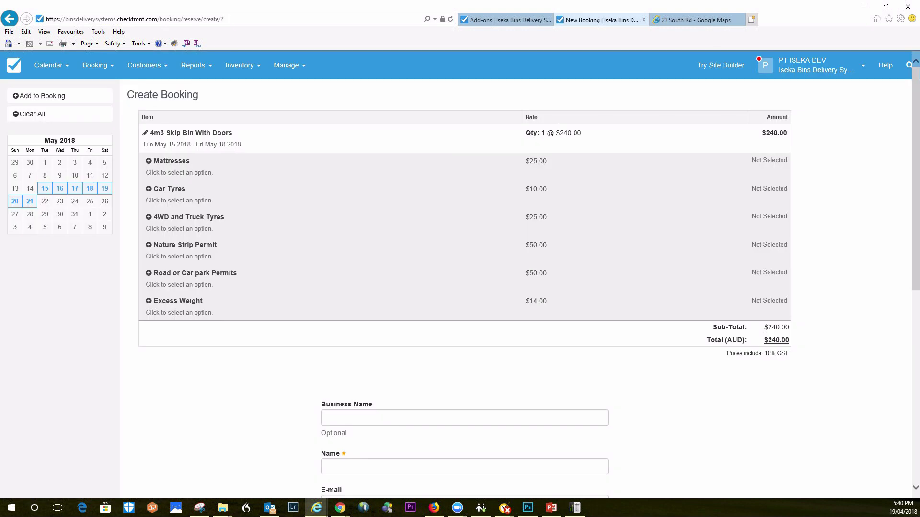
# Autofill the booking's customer details from the matching existing customer record and submit the booking
pyautogui.scroll(-8, 460, 273)
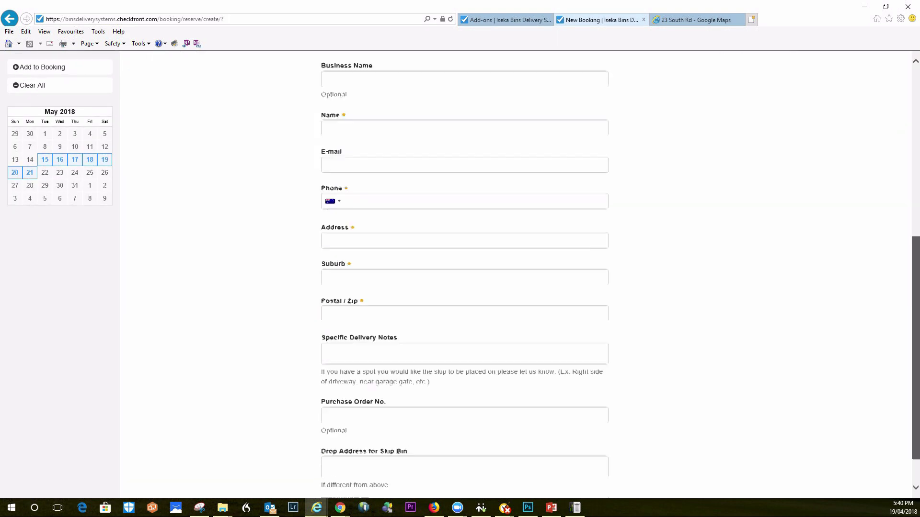
pyautogui.scroll(2, 460, 273)
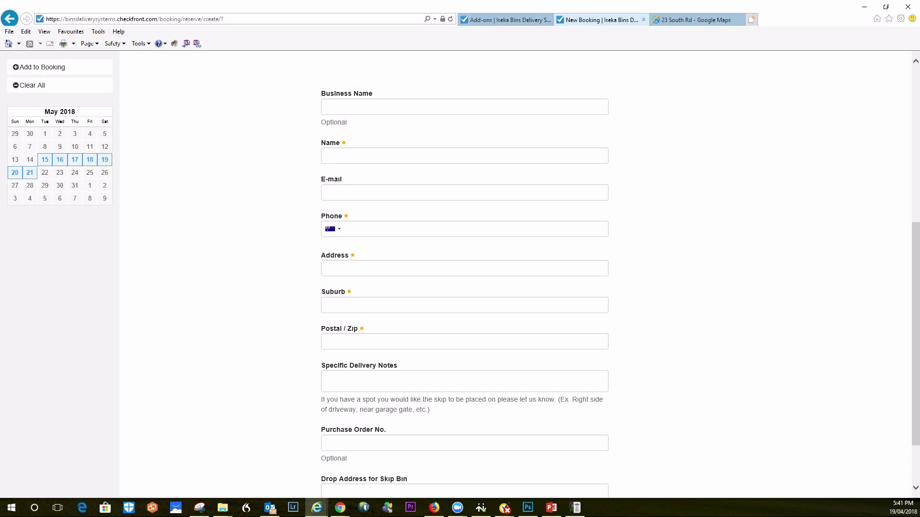
pyautogui.click(327, 156)
pyautogui.click(328, 107)
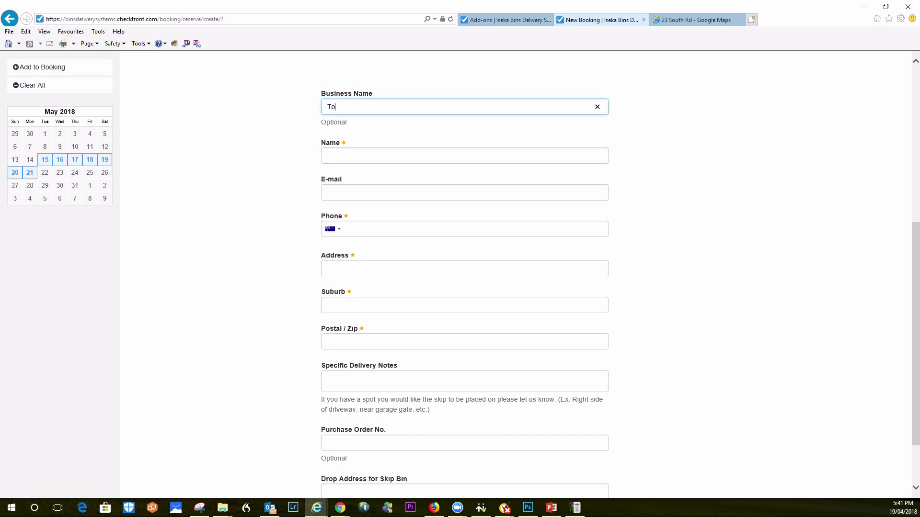
pyautogui.click(328, 156)
pyautogui.write('Ti')
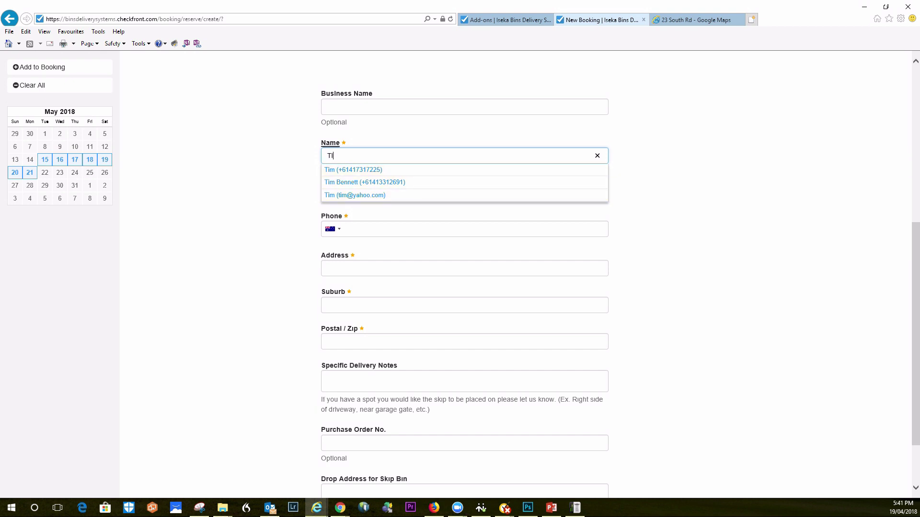
pyautogui.press('Return')
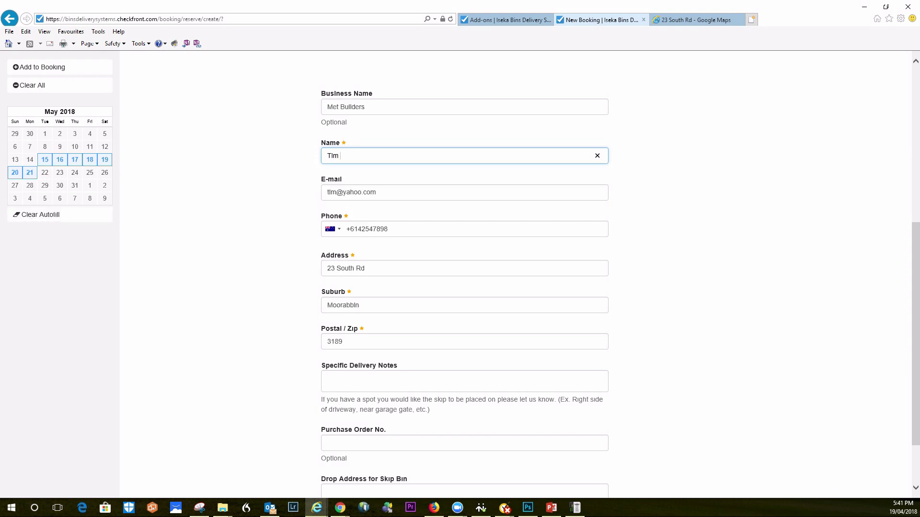
pyautogui.scroll(-2, 578, 81)
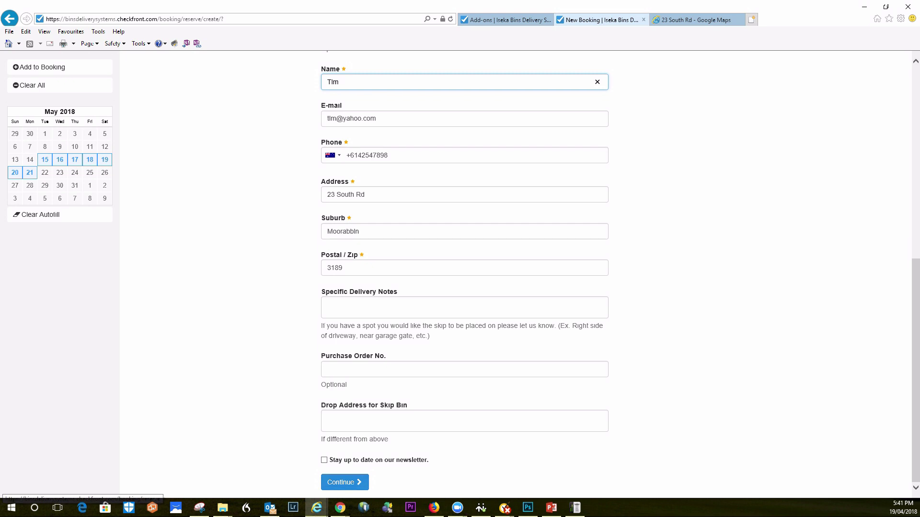
pyautogui.press('Return')
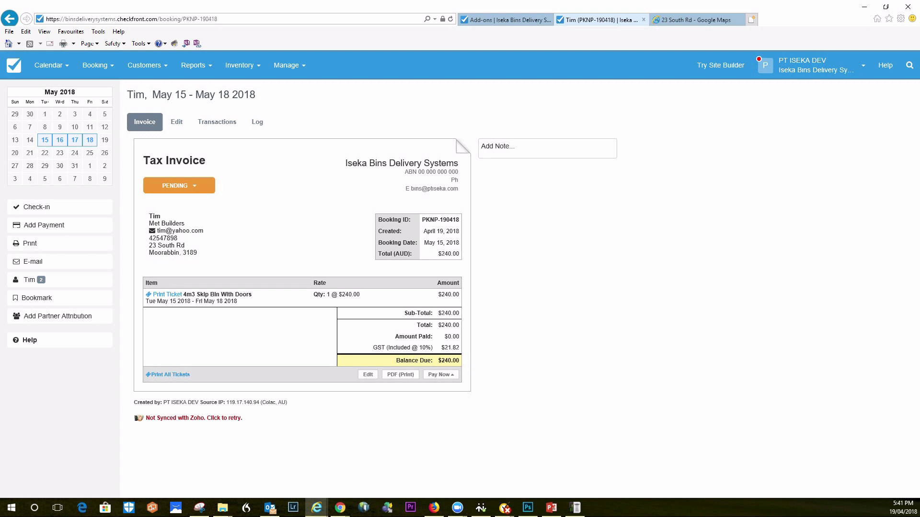
# Change the booking status from Pending to Bin Dropped Off
pyautogui.moveTo(186, 263)
pyautogui.click(179, 186)
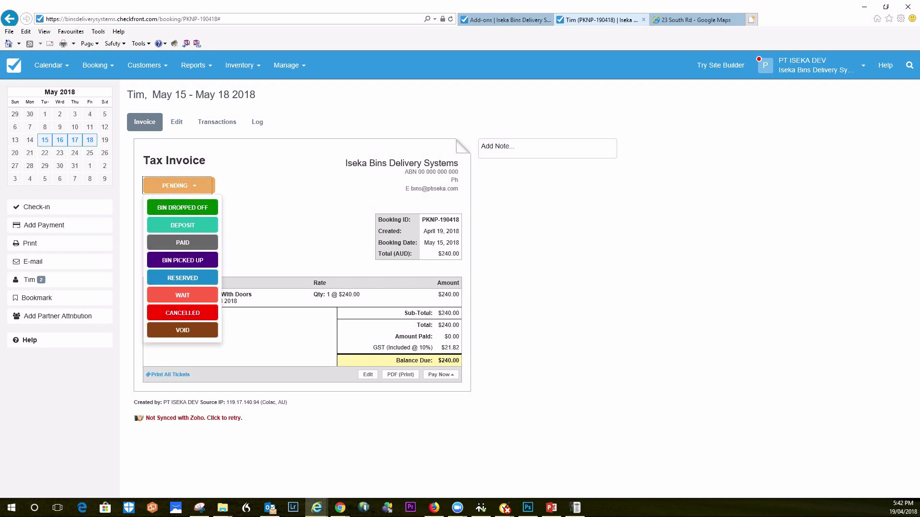
pyautogui.click(179, 205)
pyautogui.press('Return')
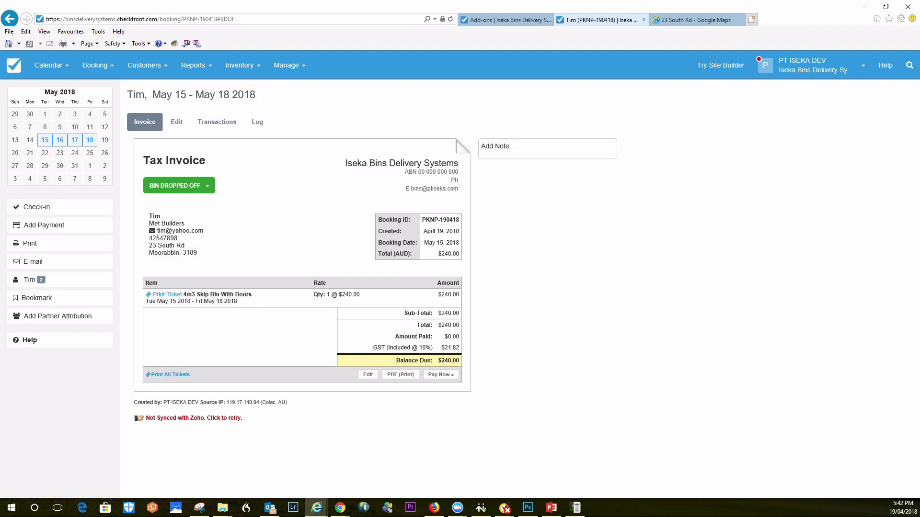
# Update the booking status to Bin Picked Up
pyautogui.click(208, 186)
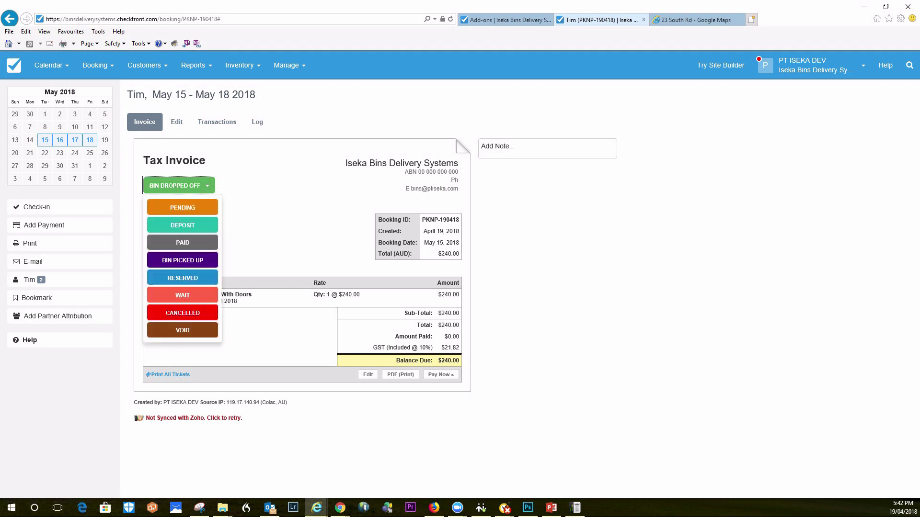
pyautogui.click(182, 260)
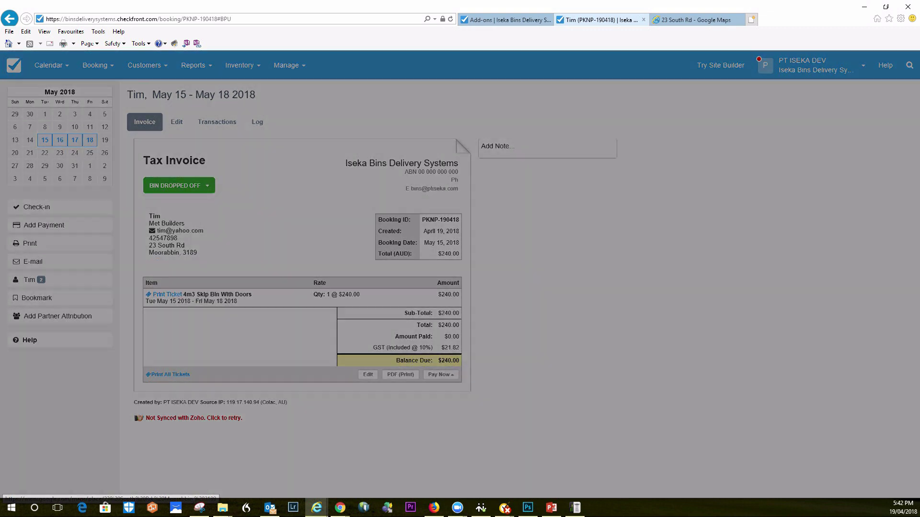
pyautogui.click(578, 318)
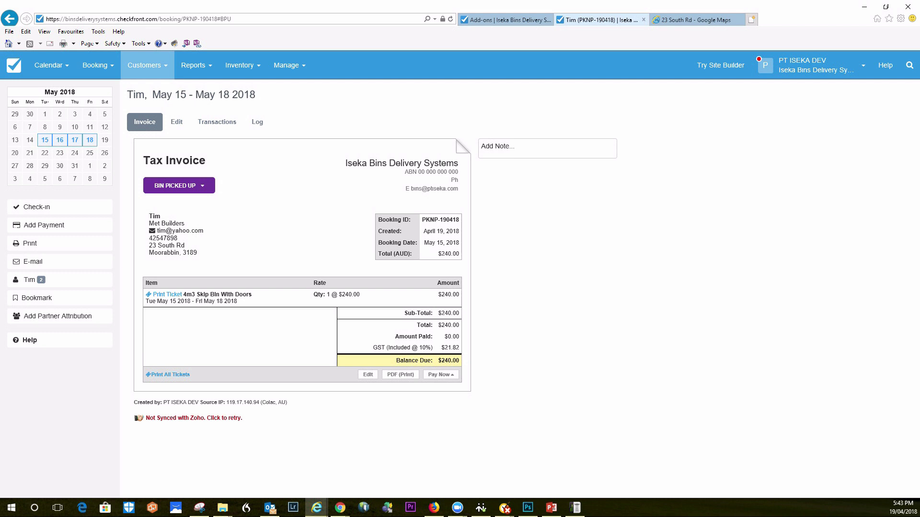
pyautogui.moveTo(95, 65)
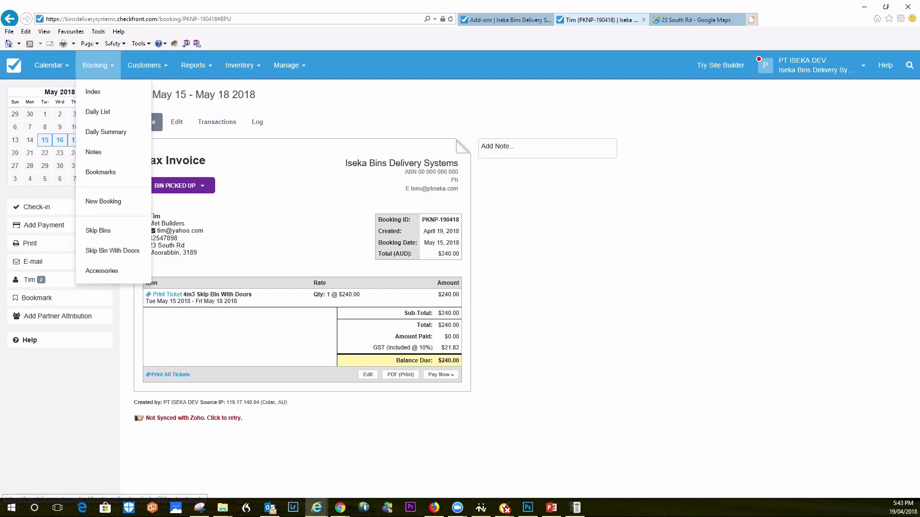
# Open the Customer Booking Map and show bookings from the last 12 months
pyautogui.click(144, 65)
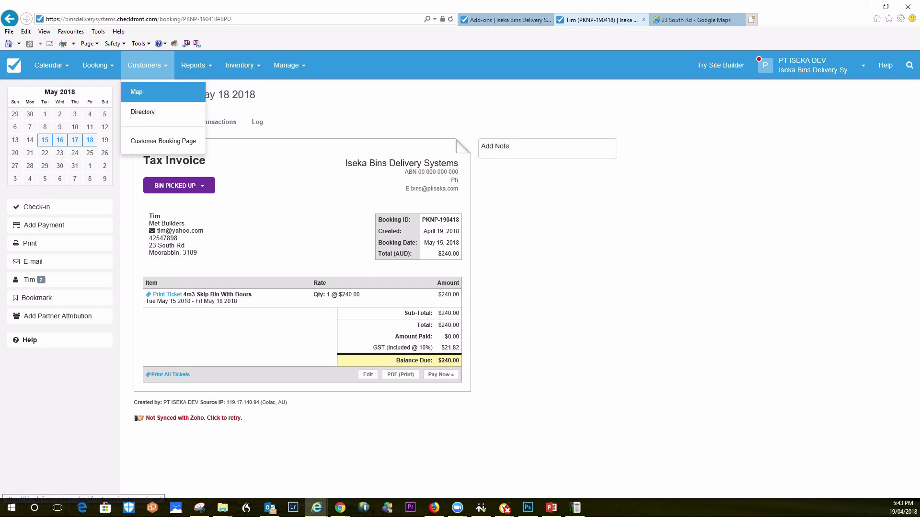
pyautogui.click(139, 91)
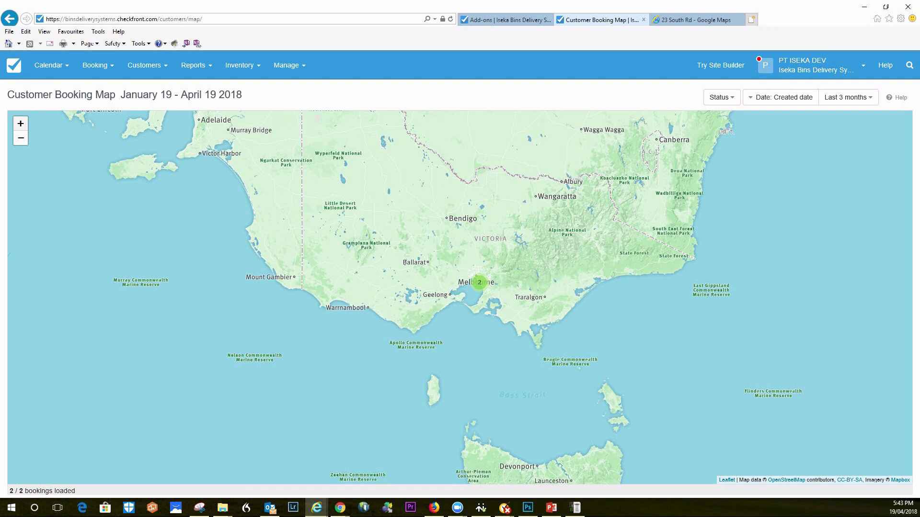
pyautogui.click(21, 124)
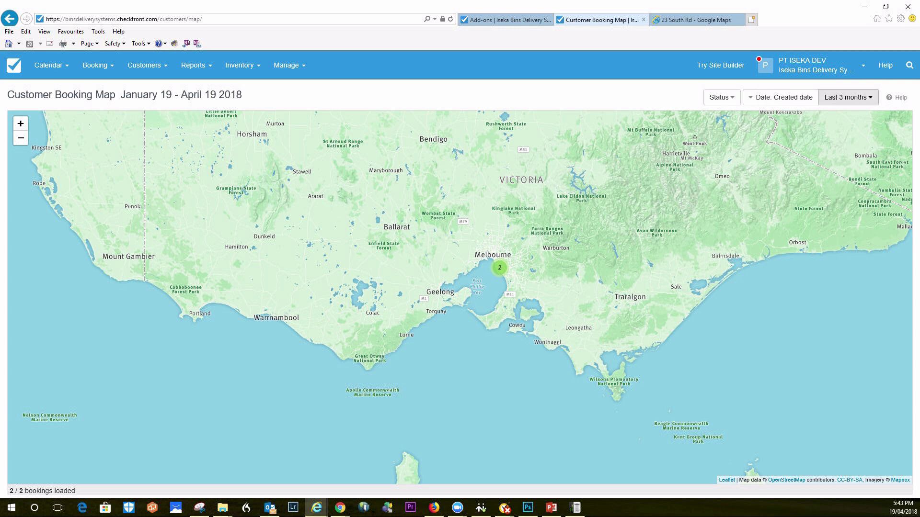
pyautogui.click(721, 97)
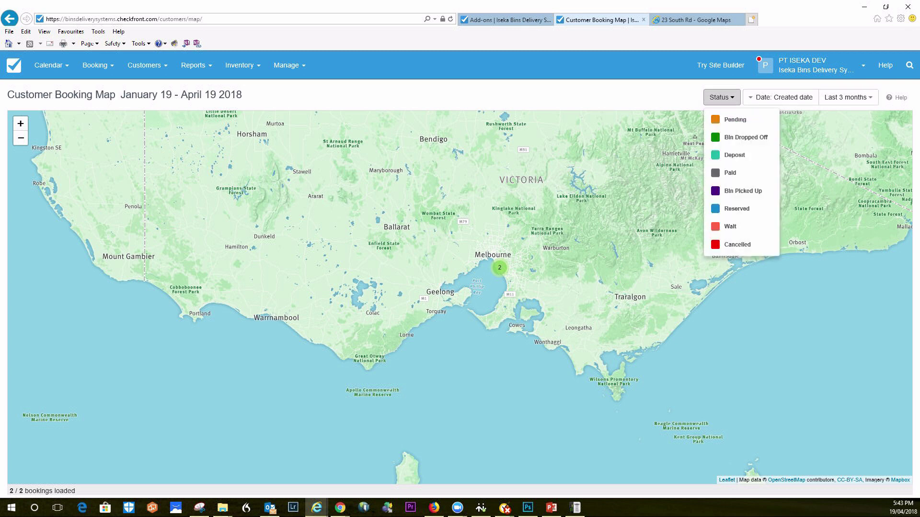
pyautogui.click(781, 97)
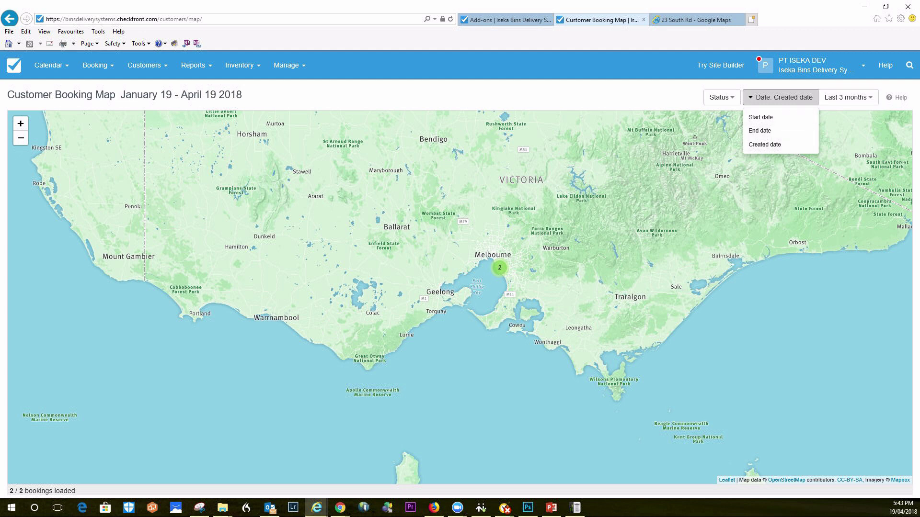
pyautogui.click(847, 97)
pyautogui.click(843, 117)
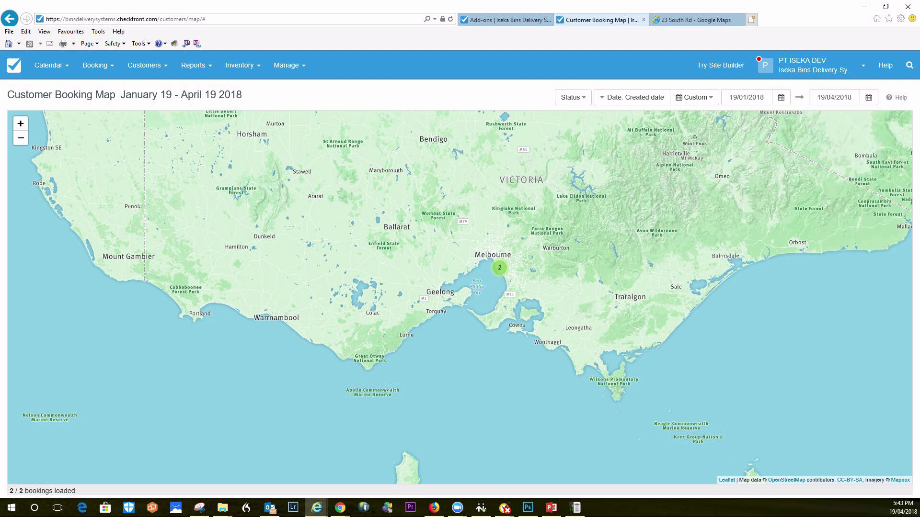
pyautogui.click(694, 97)
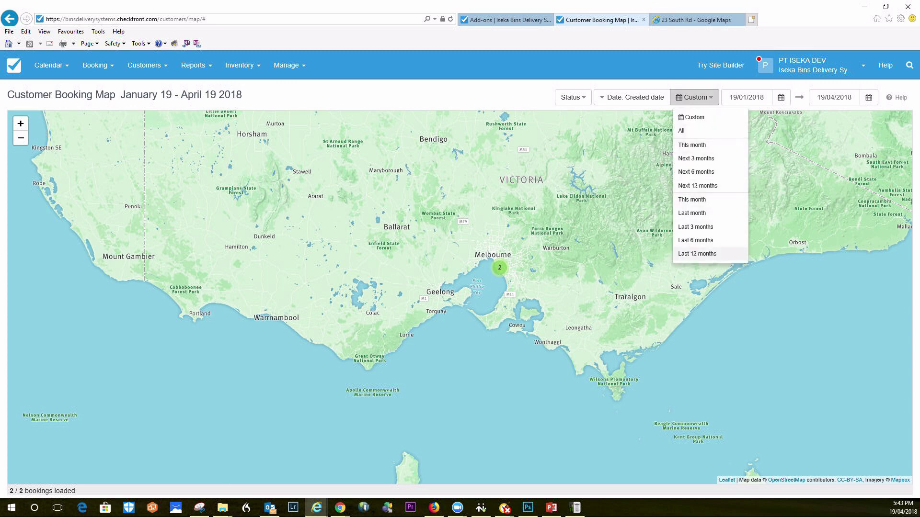
pyautogui.click(697, 253)
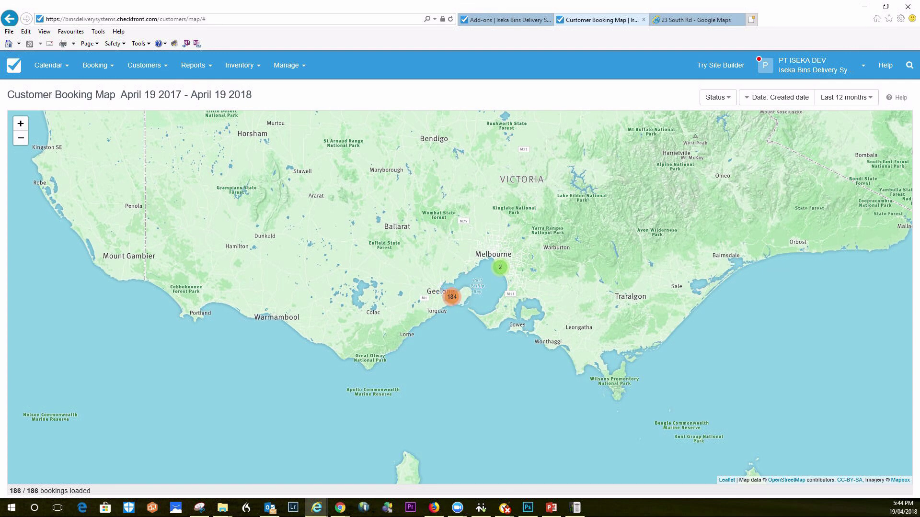
# Zoom to Geelong and filter the map to Pending bookings from a custom start date of 15 May 2018
pyautogui.click(451, 297)
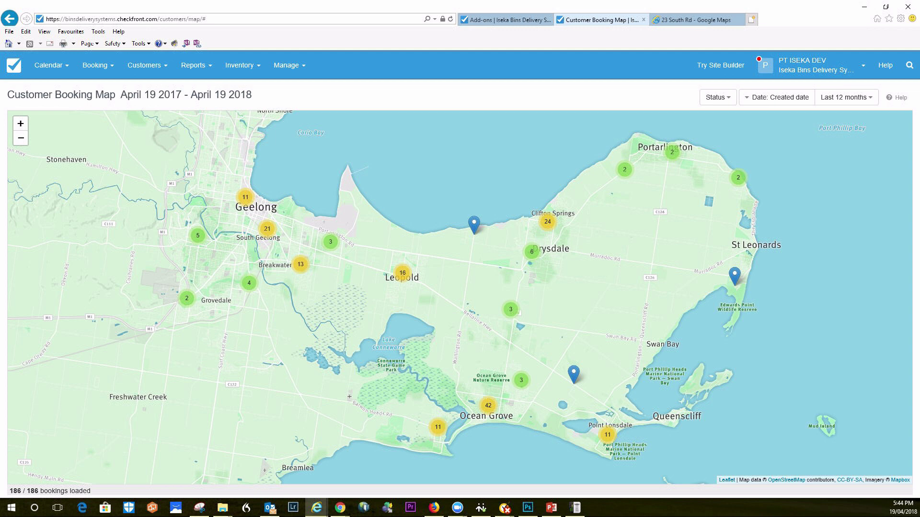
pyautogui.click(717, 98)
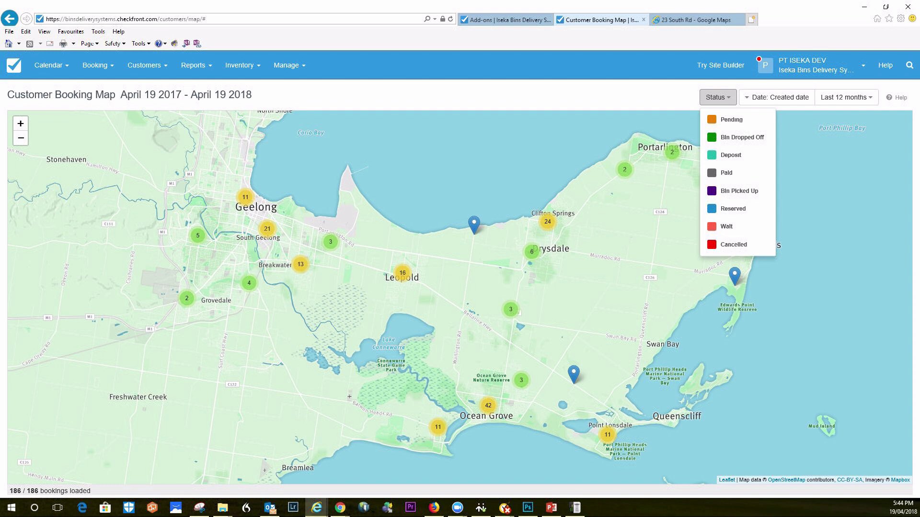
pyautogui.click(742, 137)
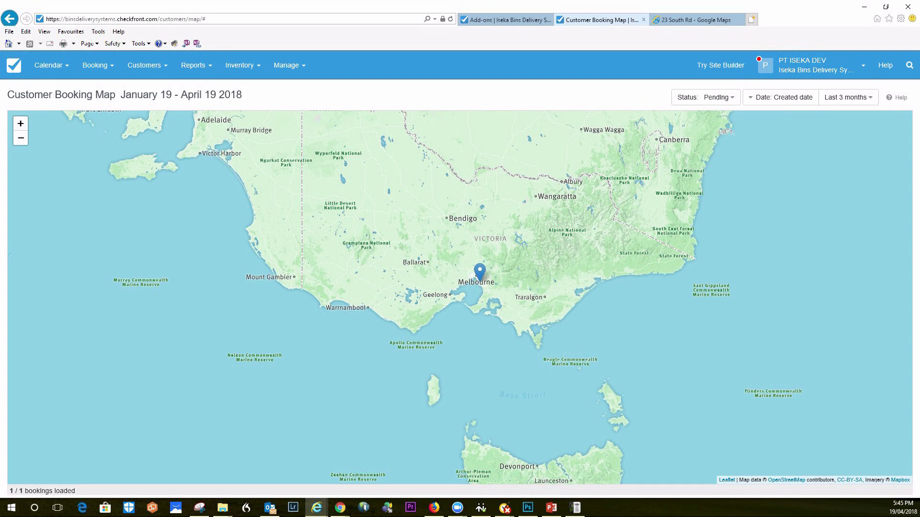
pyautogui.click(846, 97)
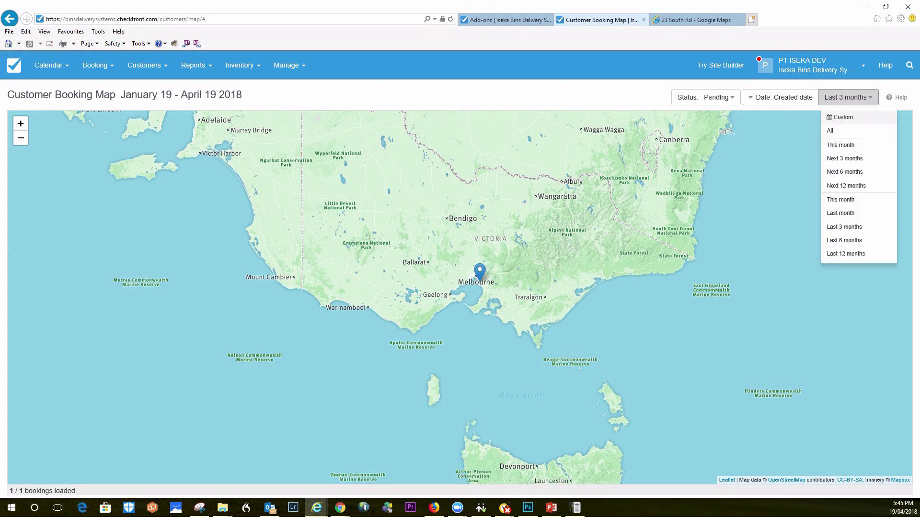
pyautogui.click(843, 116)
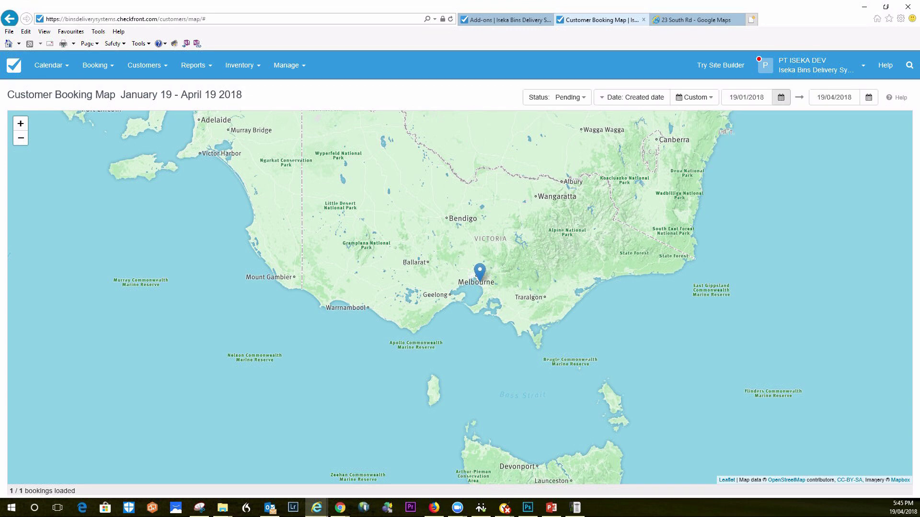
pyautogui.click(781, 97)
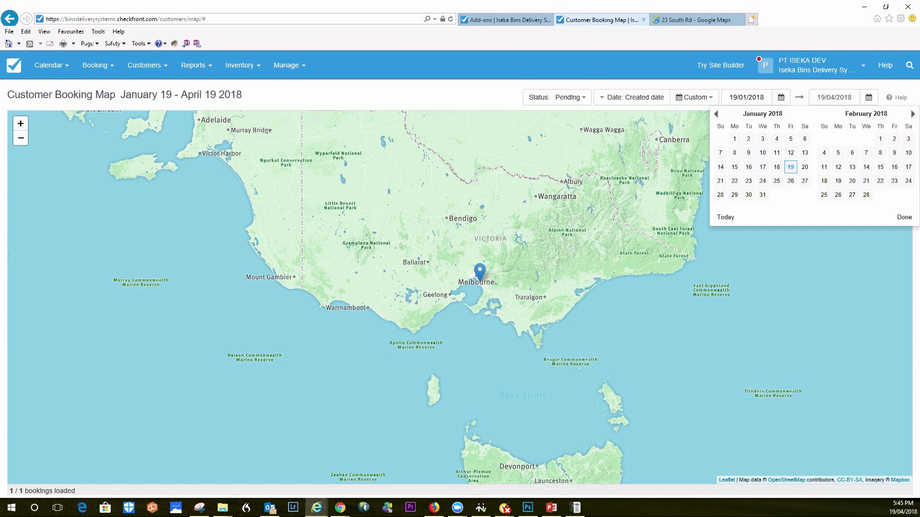
pyautogui.click(913, 114)
pyautogui.click(912, 113)
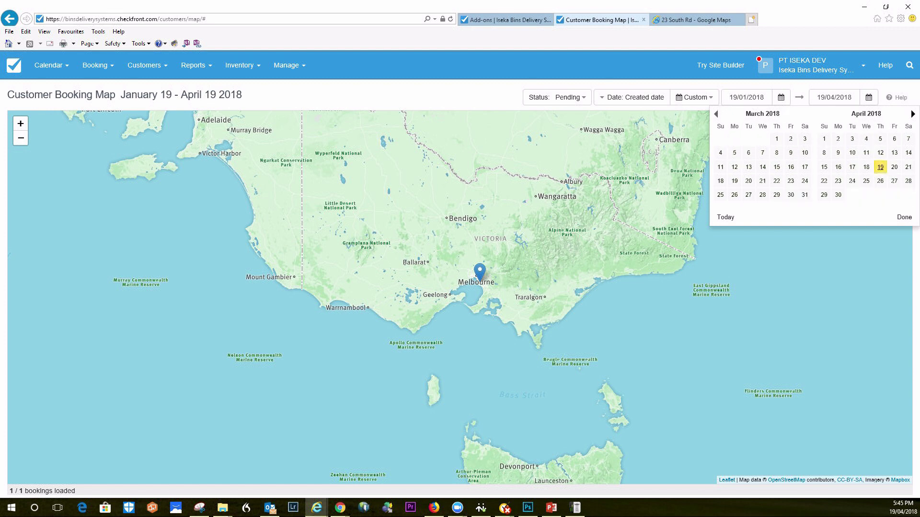
pyautogui.click(912, 113)
pyautogui.click(851, 166)
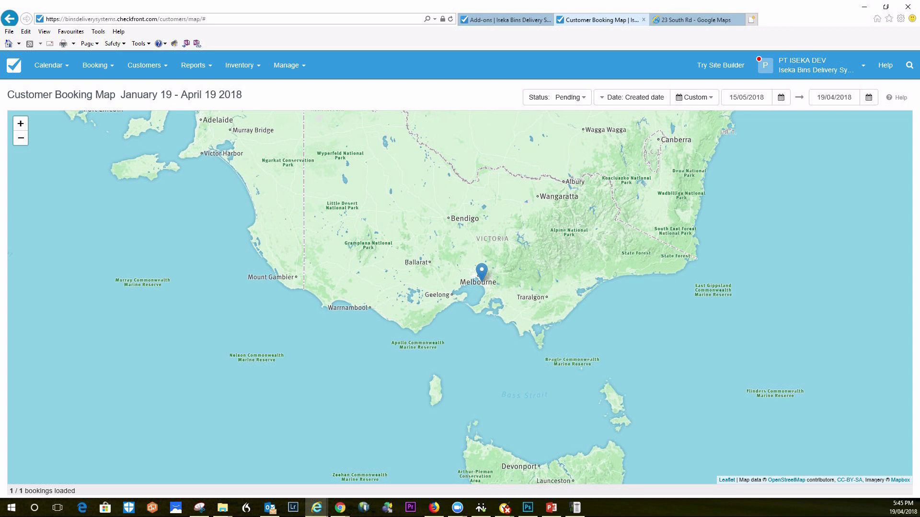
# Zoom toward Melbourne and open the pending booking's invoice from its map marker
pyautogui.click(21, 124)
pyautogui.click(20, 123)
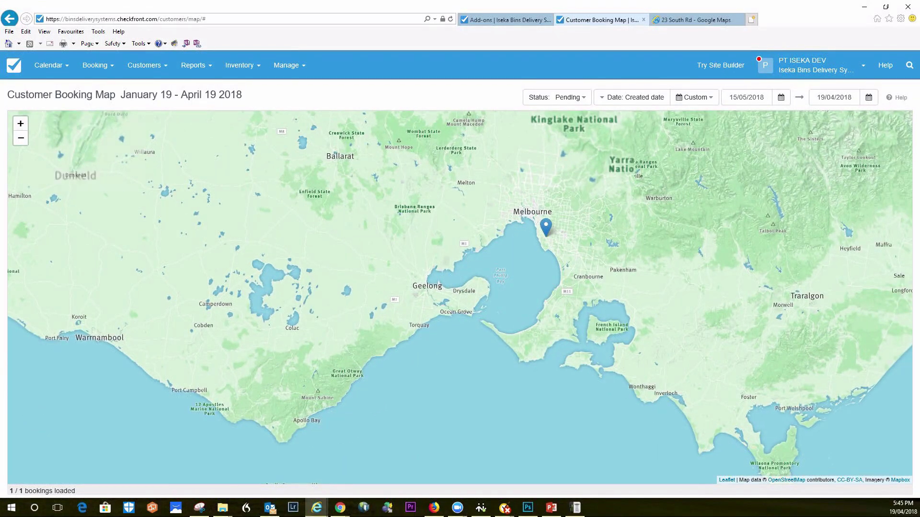
pyautogui.click(545, 227)
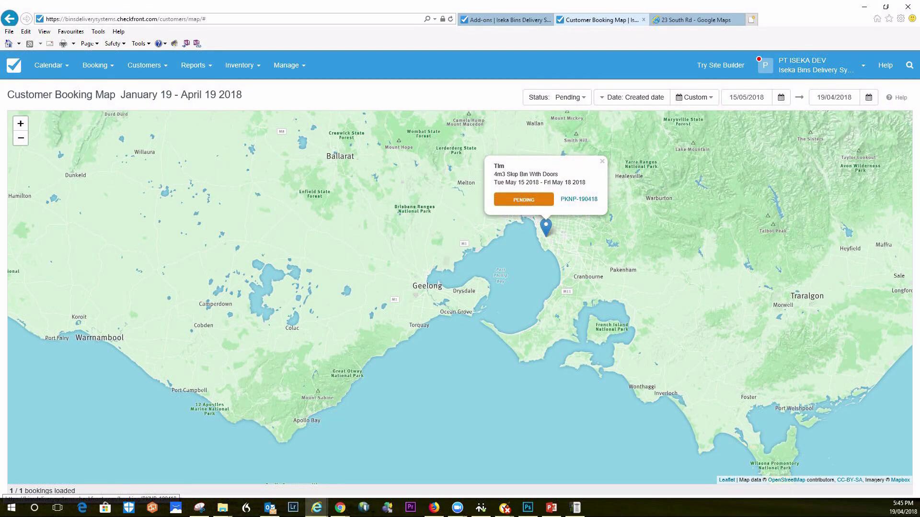
pyautogui.click(579, 199)
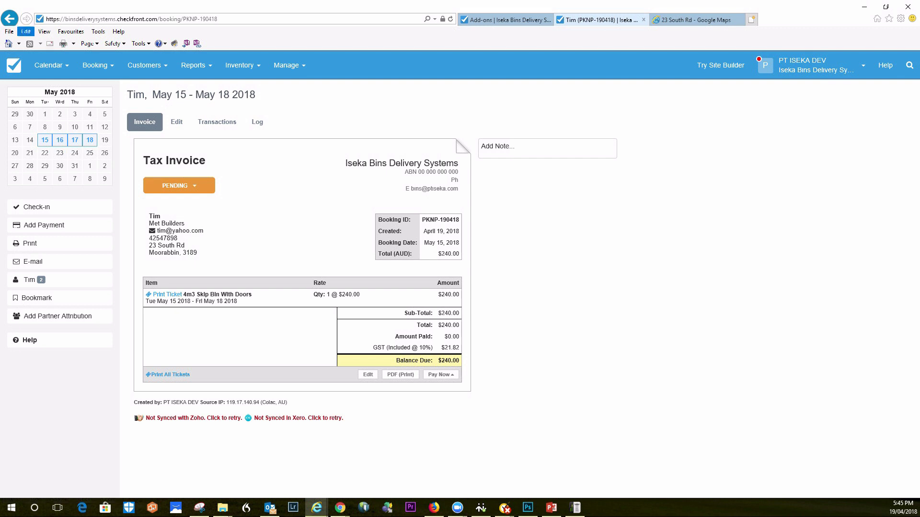
# Go back to the Customer Booking Map and open its date-range dropdown
pyautogui.click(9, 18)
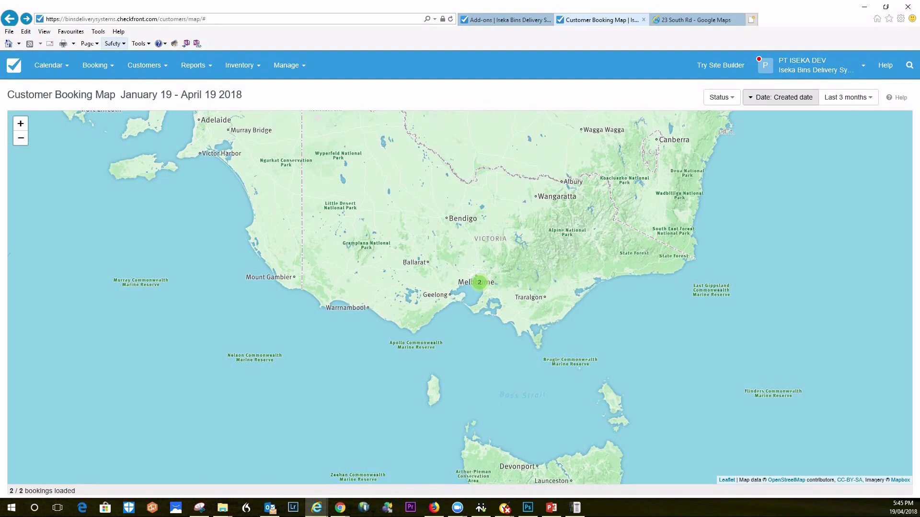
pyautogui.click(847, 98)
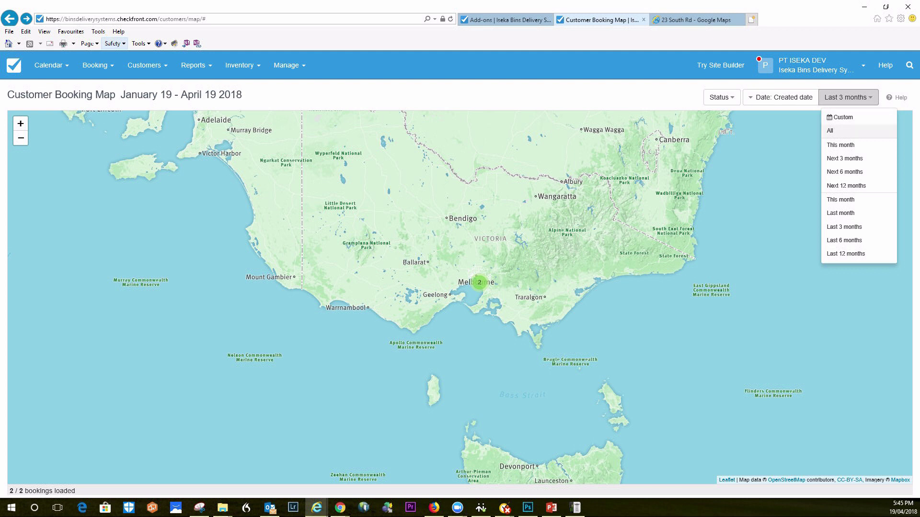
# Show all 186 bookings from the last 12 months and zoom into the Bellarine Peninsula clusters
pyautogui.click(846, 254)
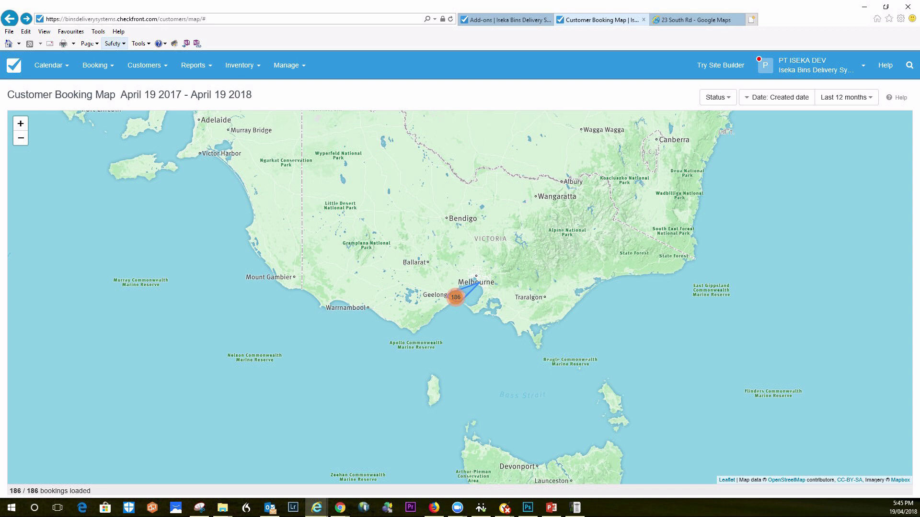
pyautogui.scroll(1, 456, 297)
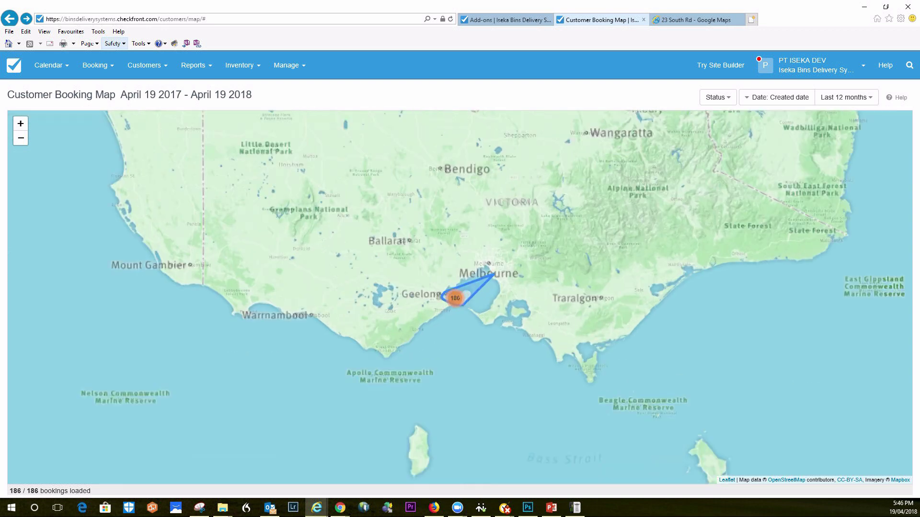
pyautogui.click(454, 299)
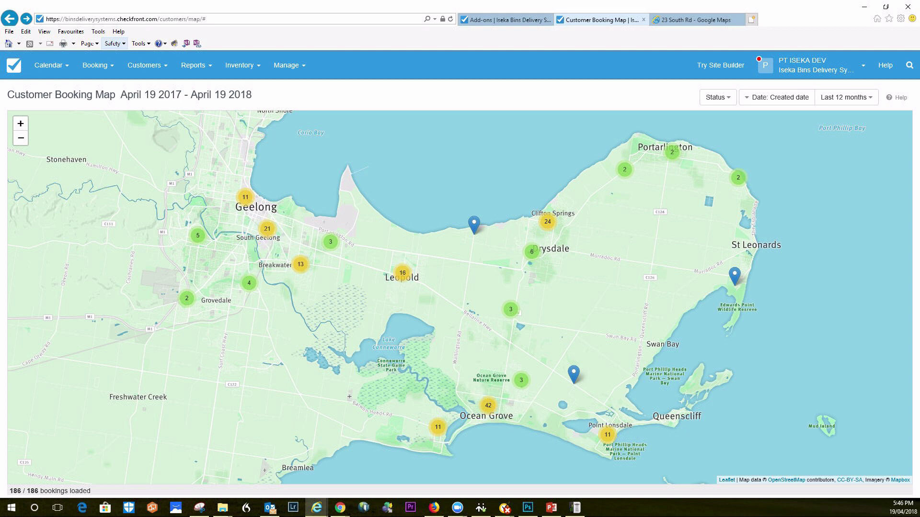
pyautogui.moveTo(349, 397); pyautogui.dragTo(349, 397)
pyautogui.scroll(2, 350, 398)
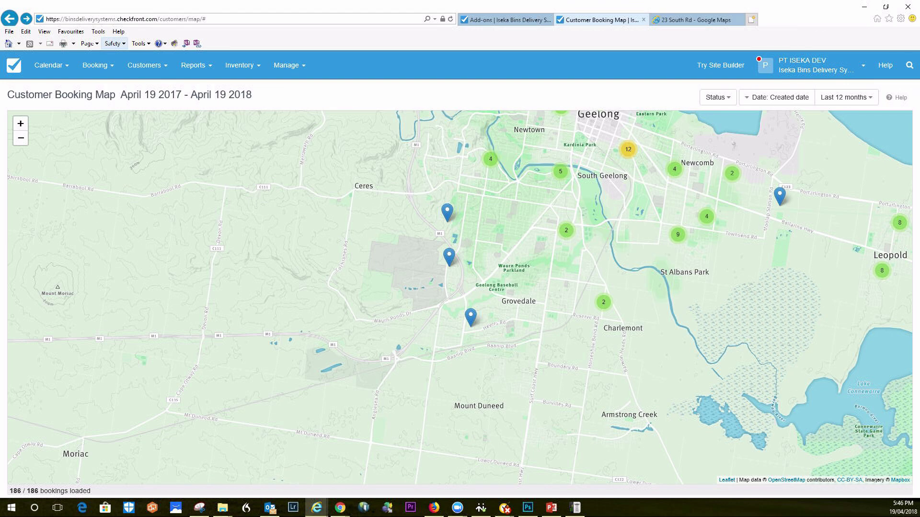
pyautogui.click(21, 138)
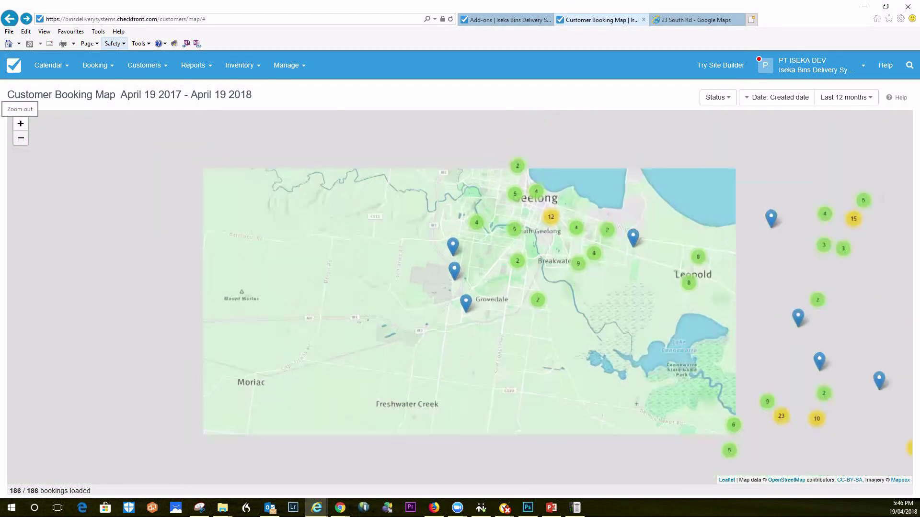
pyautogui.click(21, 138)
pyautogui.scroll(2, 699, 332)
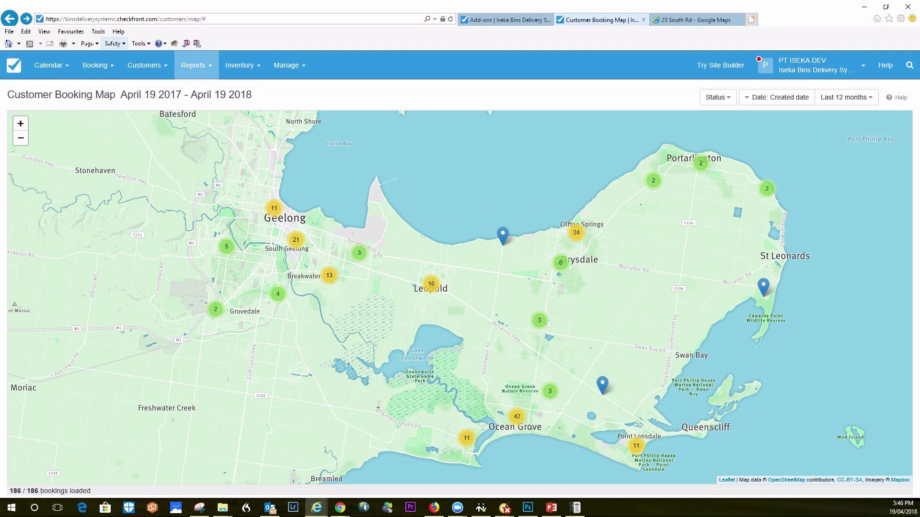
pyautogui.click(147, 65)
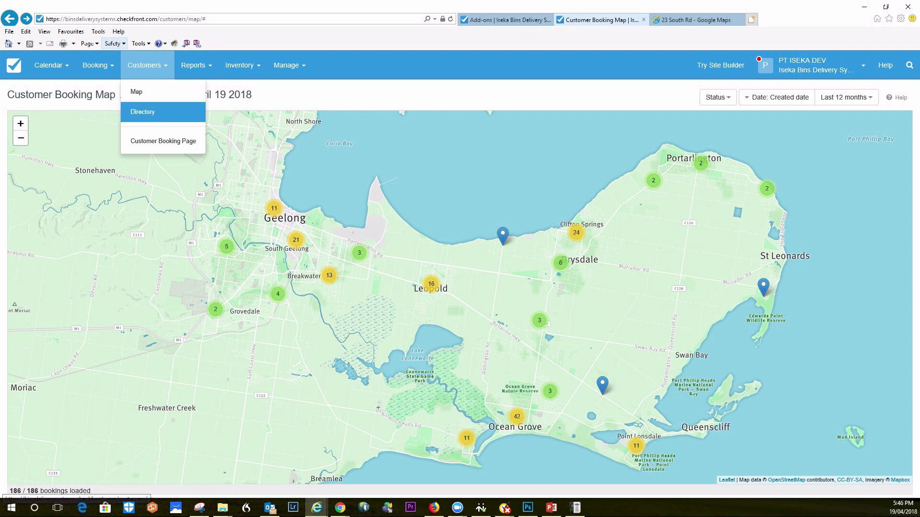
# Browse the customer directory, then view the last-30-days Sales Report ($465.00 total, $42.28 GST)
pyautogui.click(142, 112)
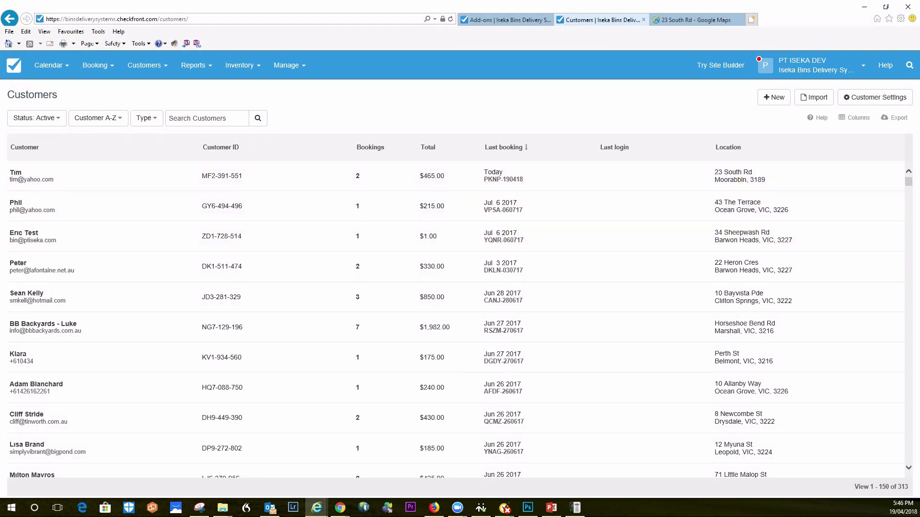
pyautogui.moveTo(796, 191); pyautogui.dragTo(769, 234)
pyautogui.moveTo(193, 66)
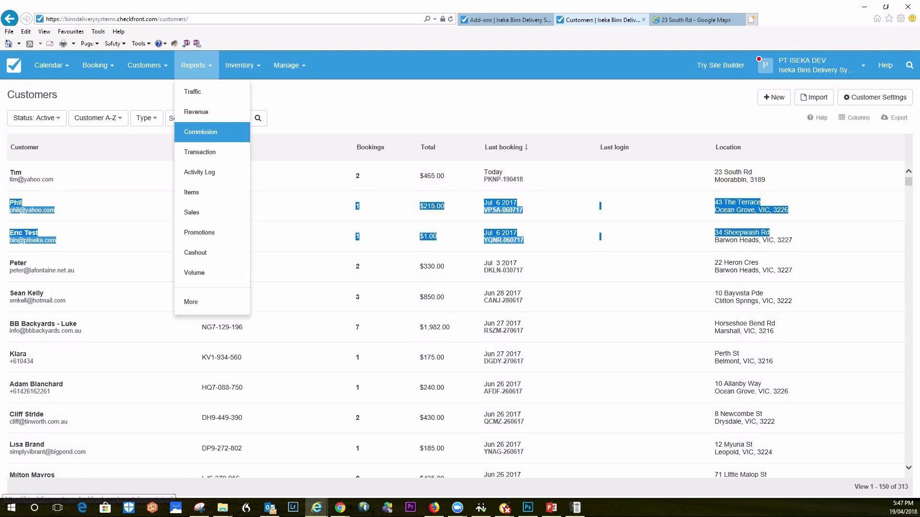
pyautogui.click(191, 212)
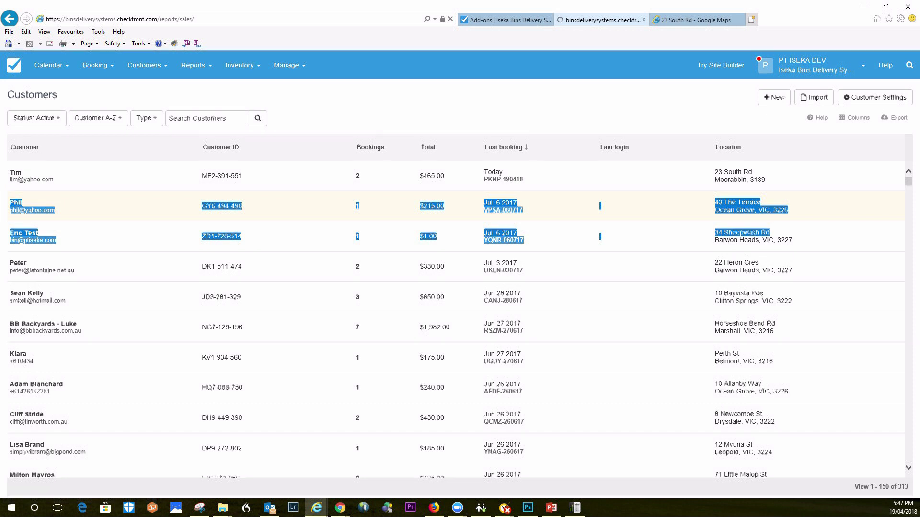
pyautogui.click(196, 65)
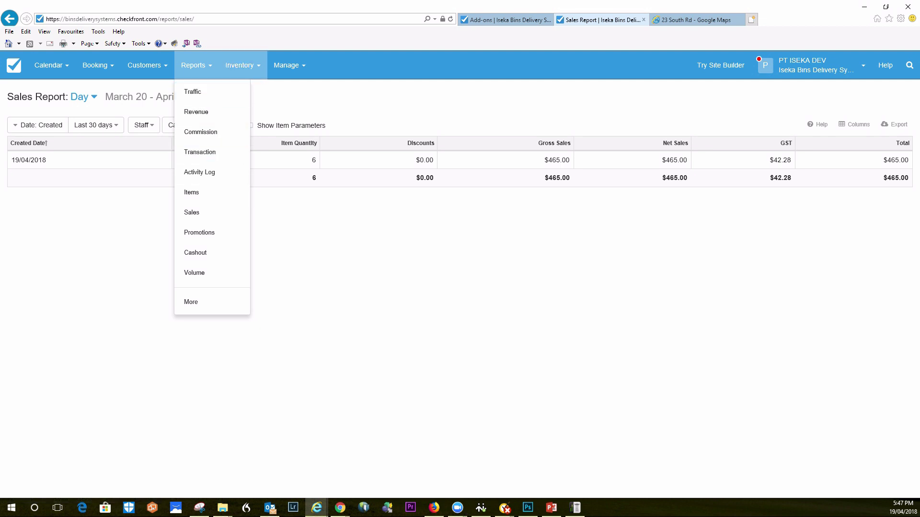
# View the Inventory Items list of 16 skip bins and accessories with prices and quantities
pyautogui.click(239, 65)
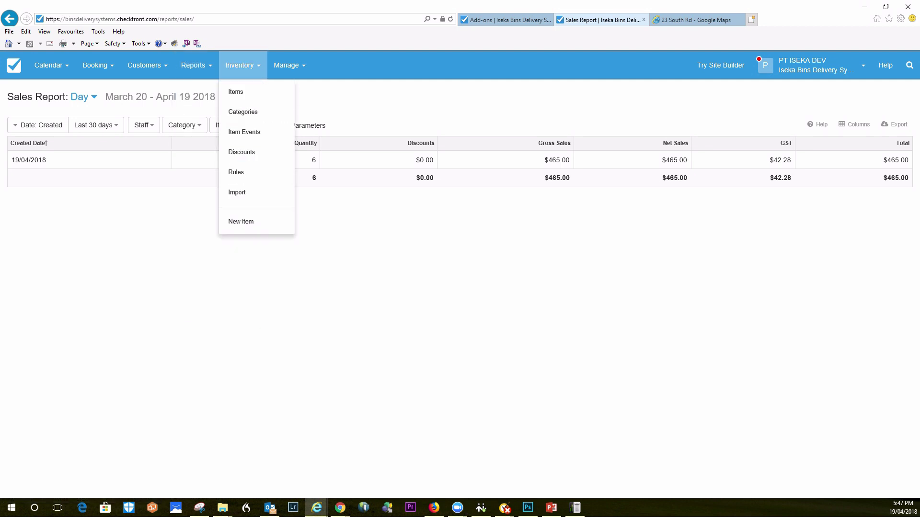
pyautogui.click(235, 92)
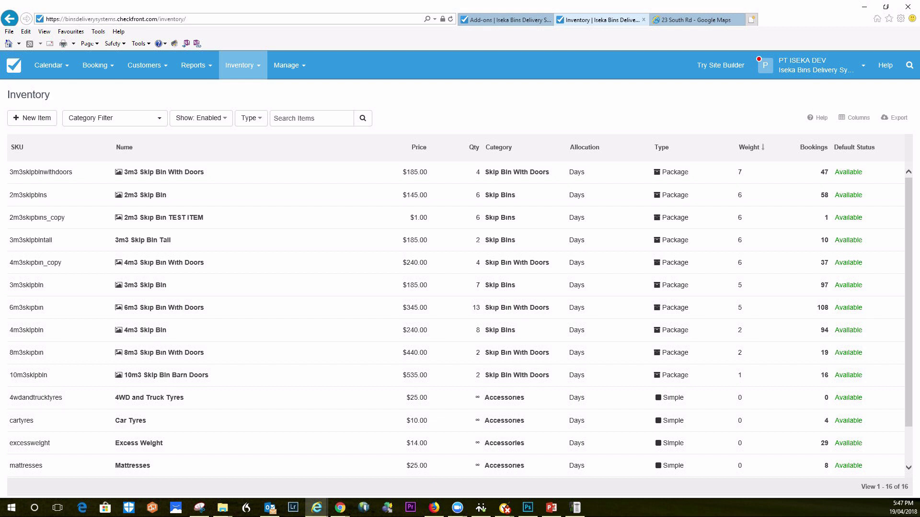
pyautogui.click(286, 65)
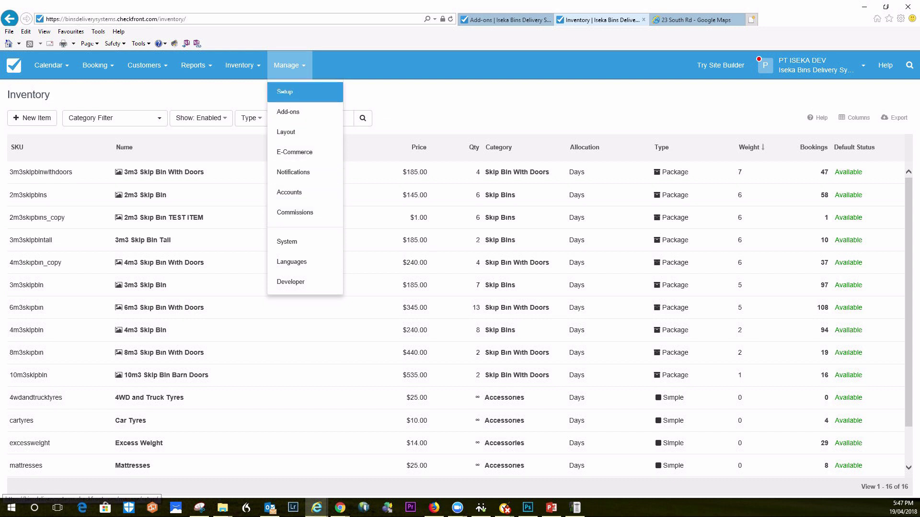
# Show the April 2018 month calendar
pyautogui.click(240, 65)
pyautogui.click(48, 65)
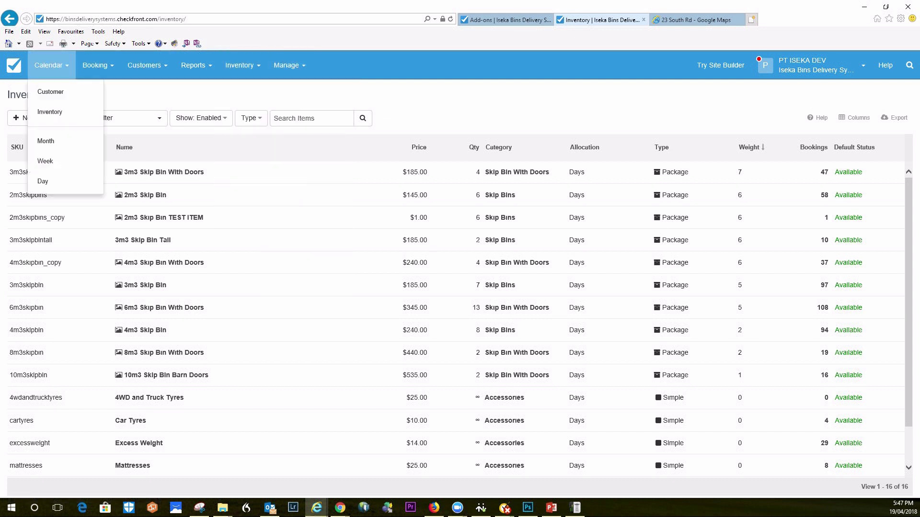
pyautogui.click(44, 141)
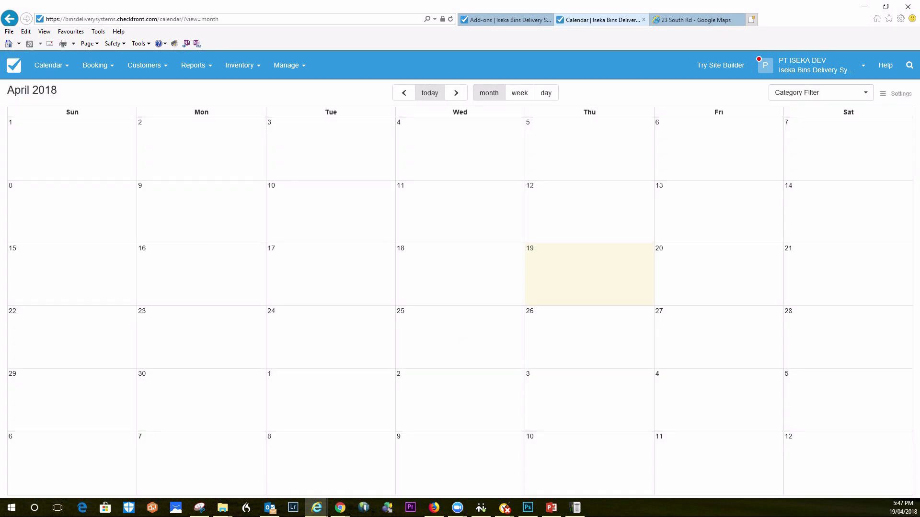
# Open the Staff Accounts page listing the single Admin account
pyautogui.click(48, 65)
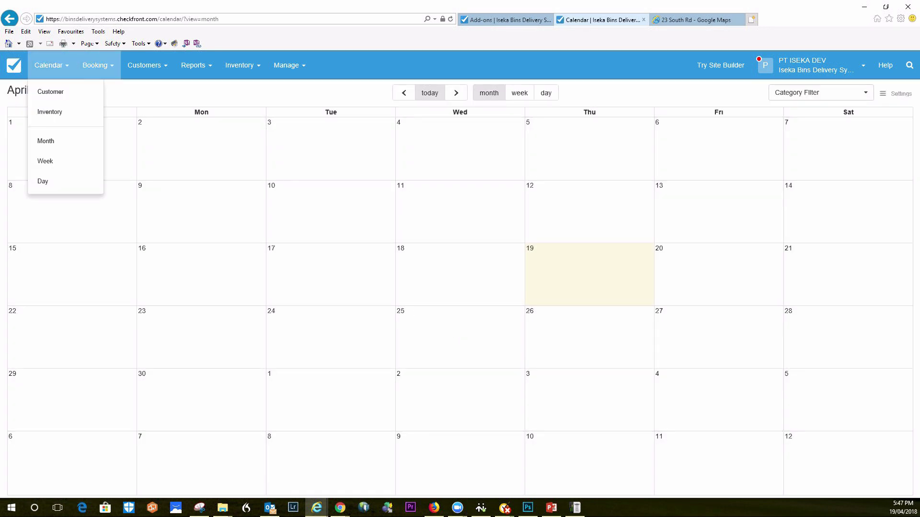
pyautogui.click(95, 65)
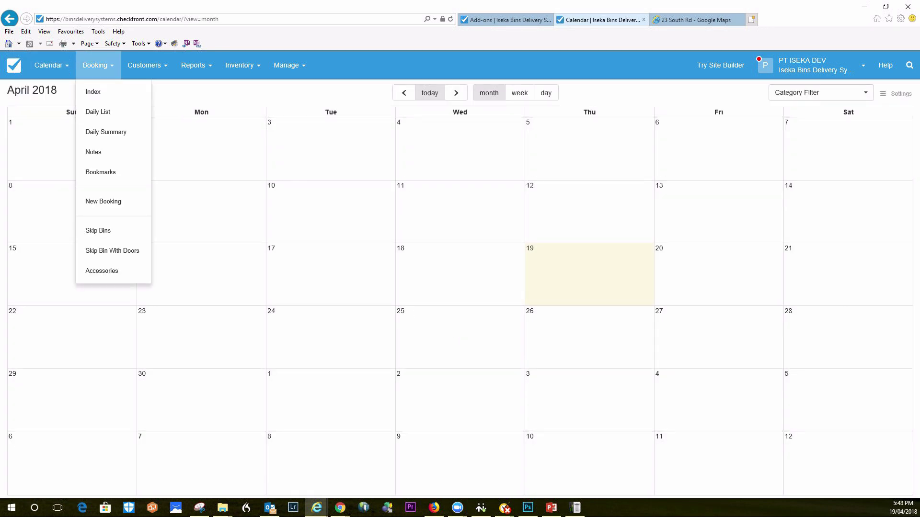
pyautogui.click(288, 65)
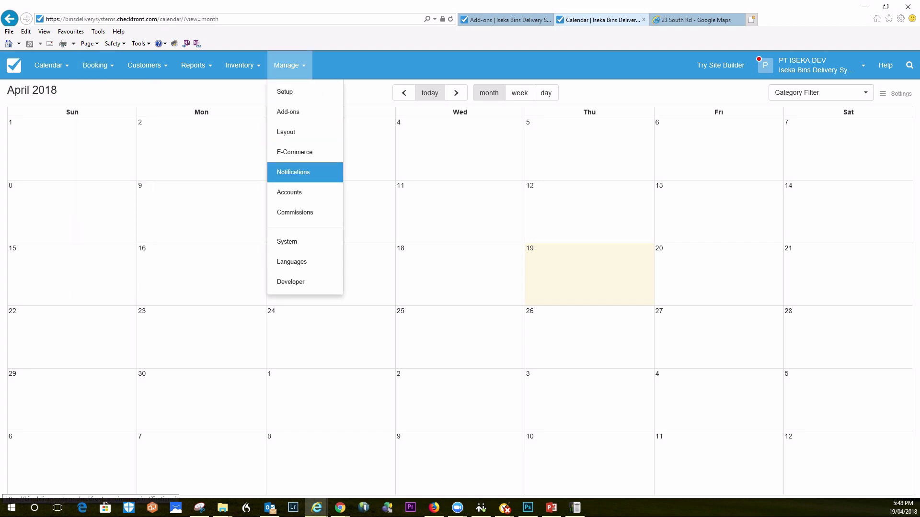
pyautogui.click(289, 192)
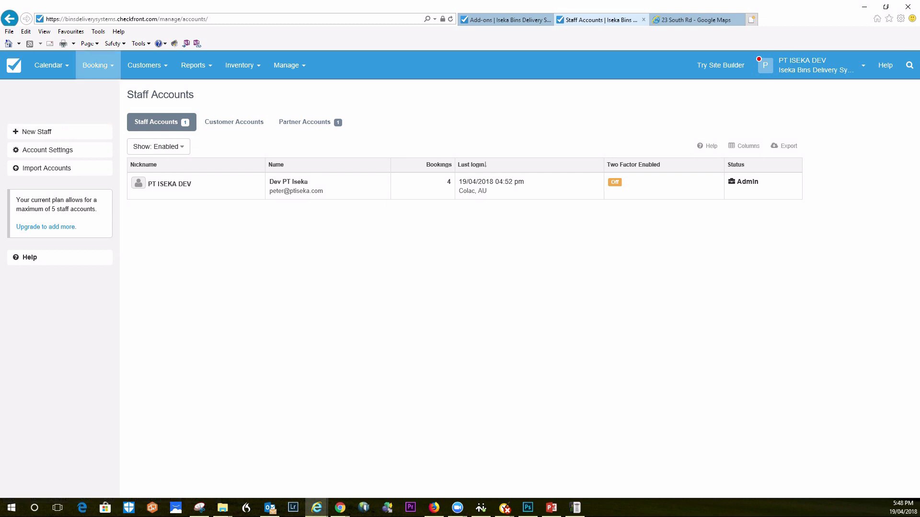
# Review the E-Commerce payment gateways, then show the Customer Calendar for April 19 – May 03 2018
pyautogui.click(288, 65)
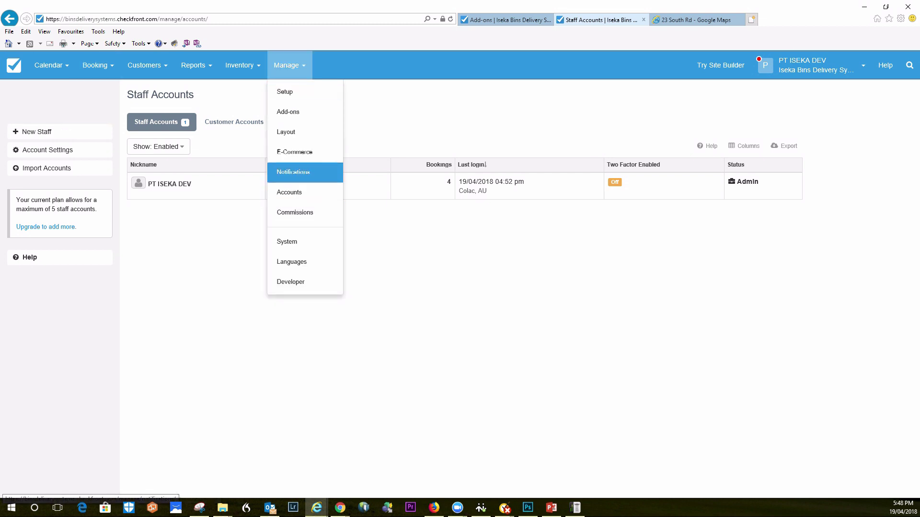
pyautogui.click(295, 152)
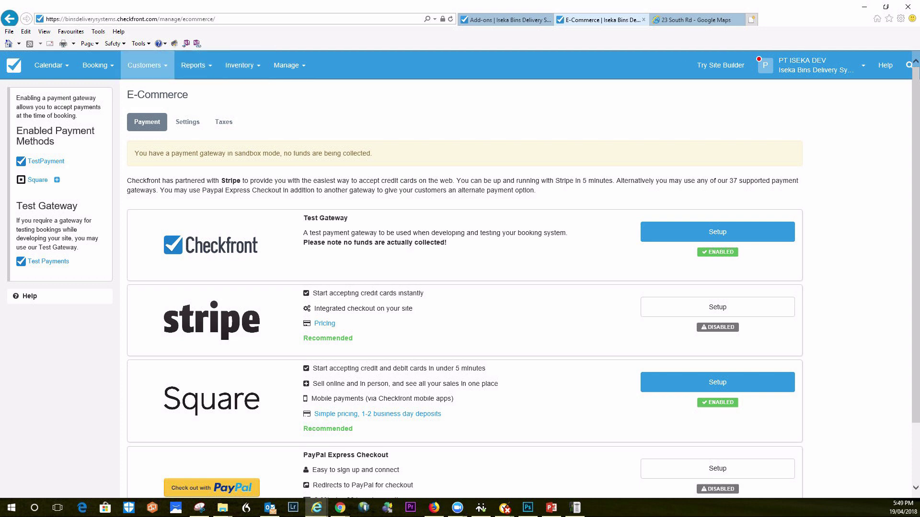
pyautogui.click(51, 65)
pyautogui.click(43, 91)
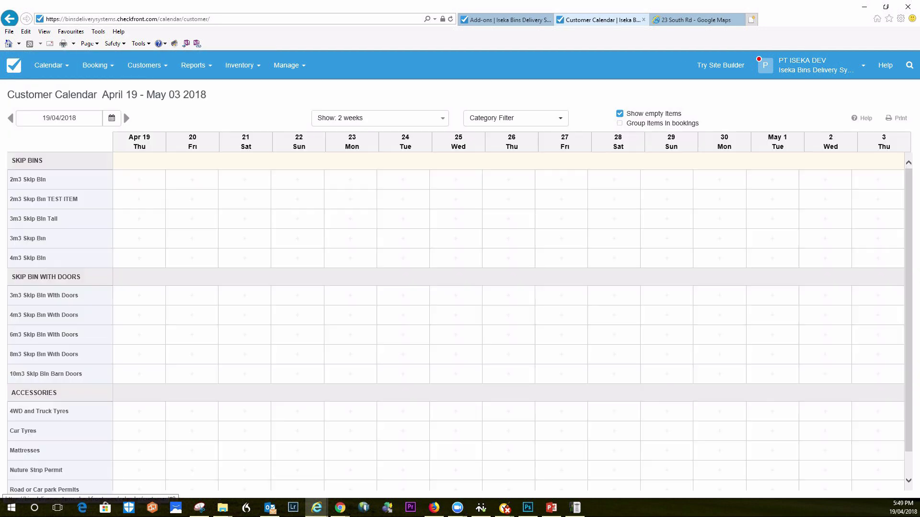